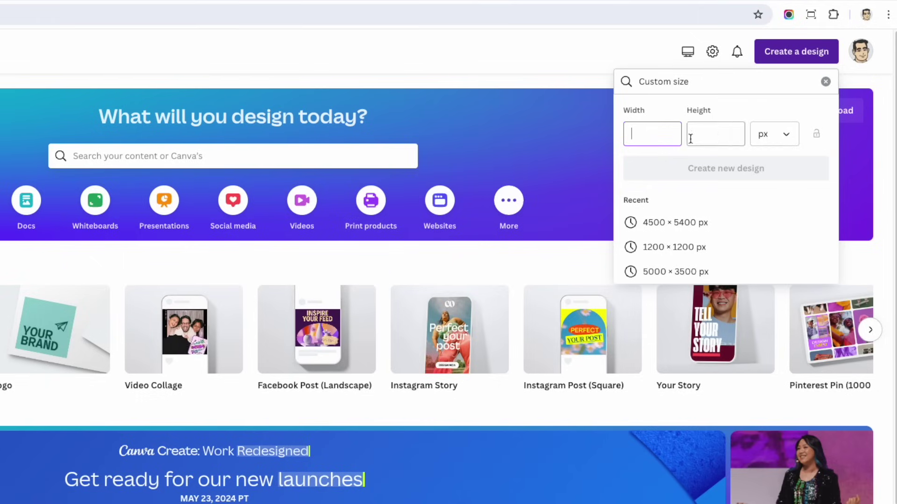
Step: Create a 4500 × 5400 px design and add a heading that reads LLAMEN
click(689, 224)
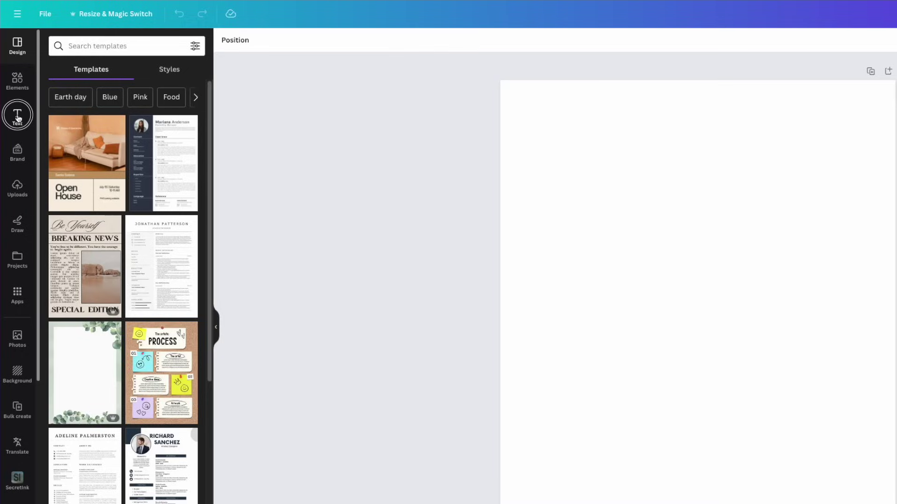
click(18, 116)
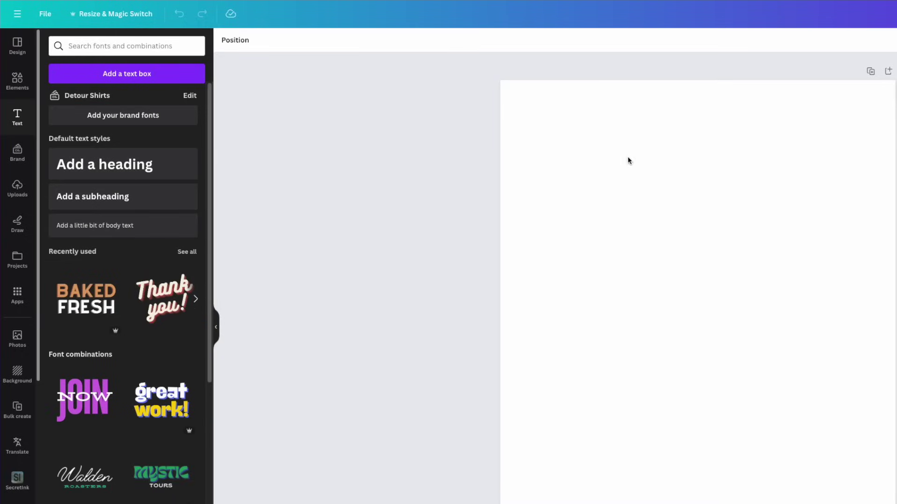
click(140, 164)
triple_click(666, 310)
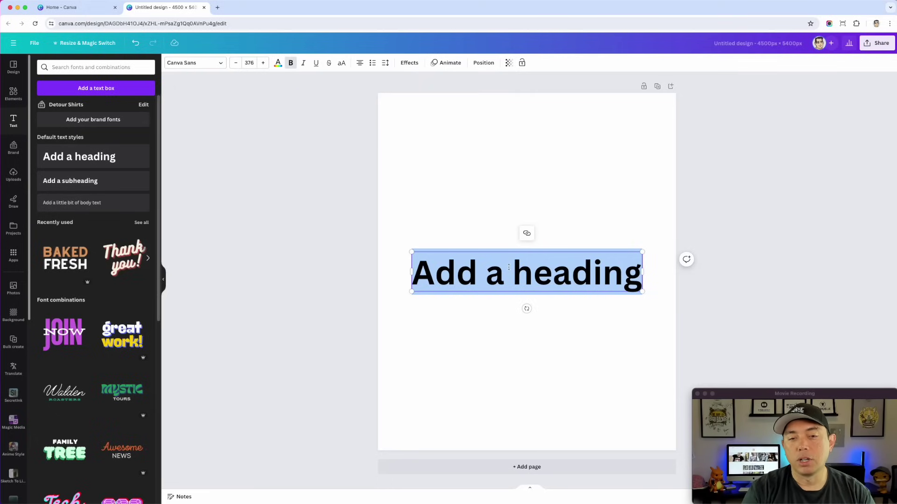
text(LL)
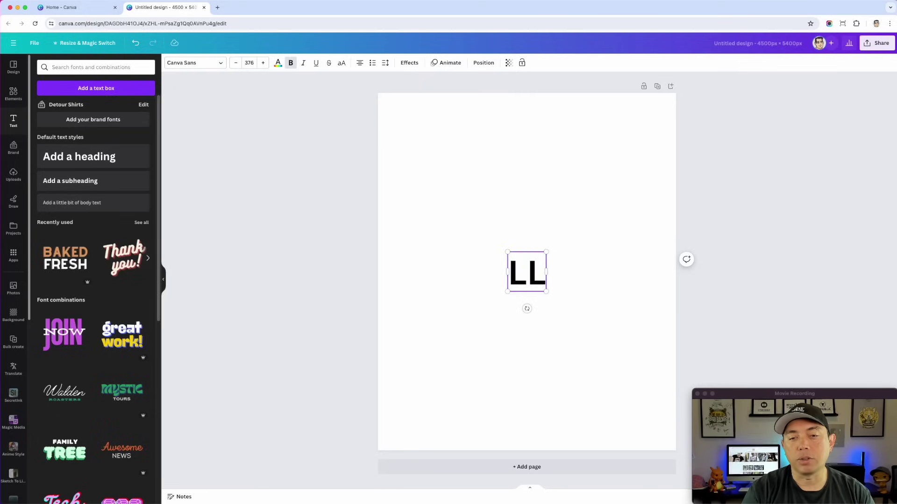
text(A)
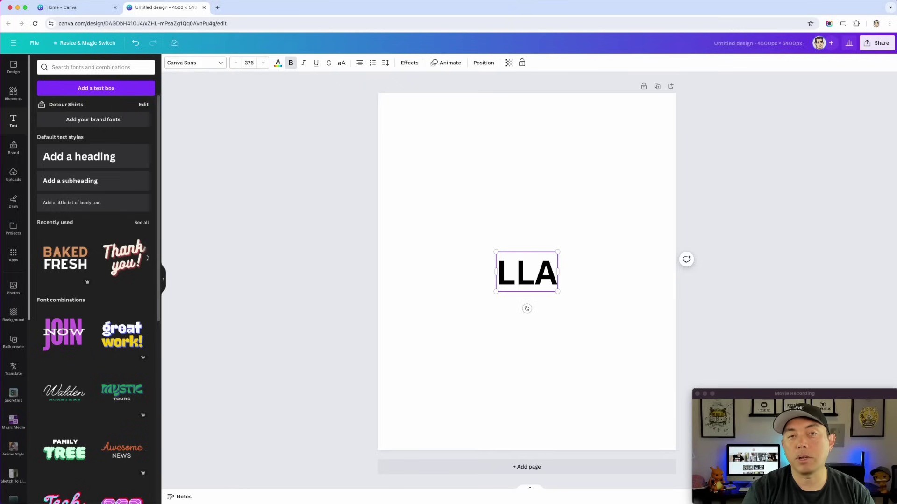
text(MEN)
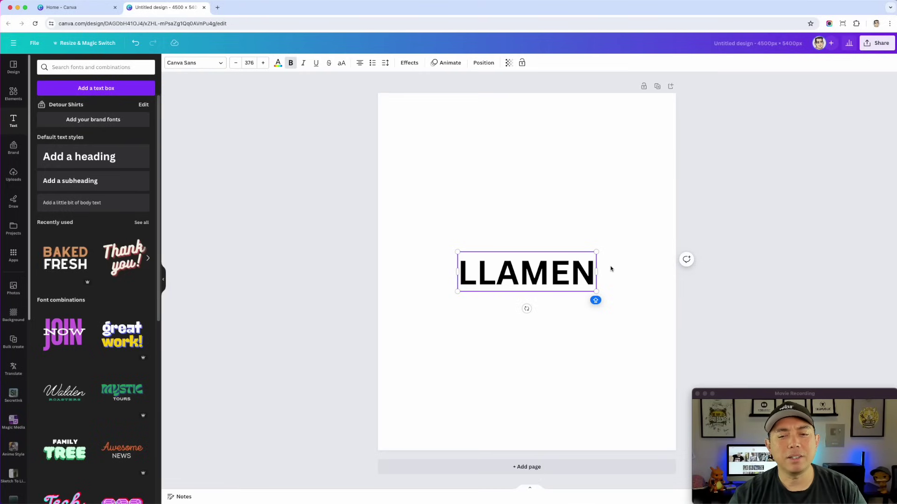
Step: Enlarge the LLAMEN heading and move it to the upper part of the page
drag(597, 251, 688, 226)
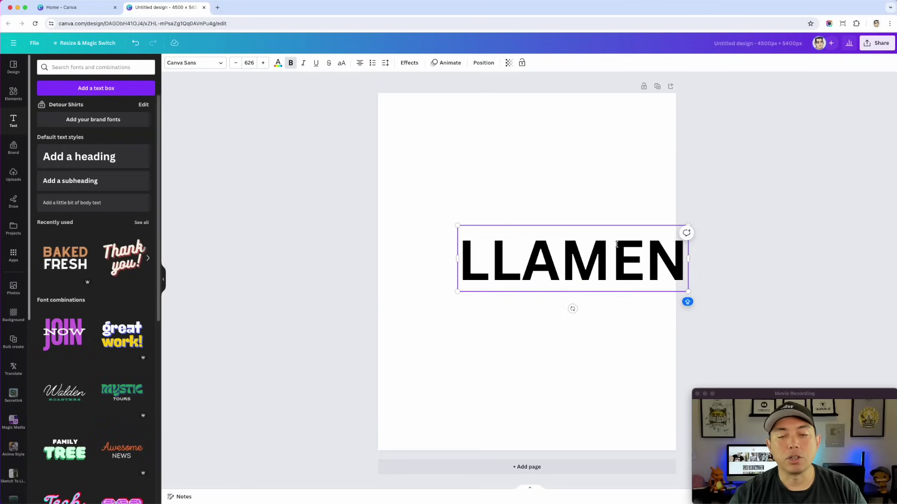
click(532, 194)
drag(552, 265, 501, 167)
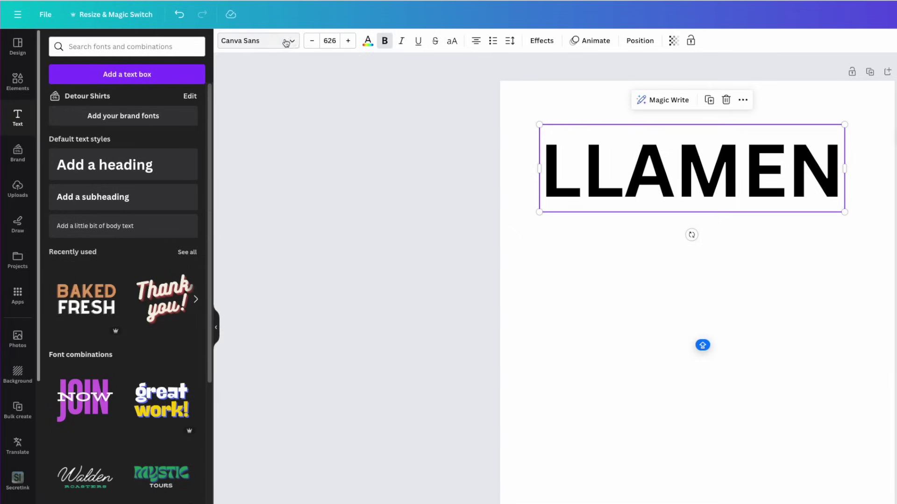
Step: Set the heading's font to Anton and scale it to span nearly the full page width along the top edge
click(220, 62)
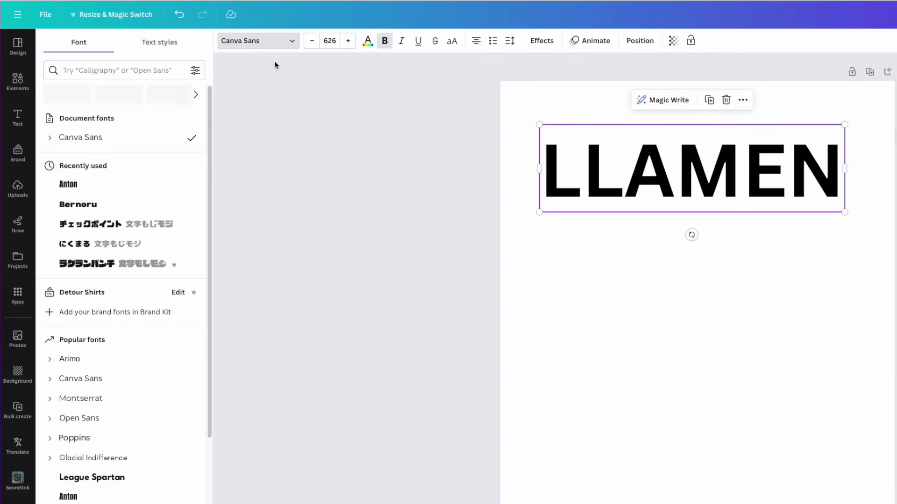
click(64, 192)
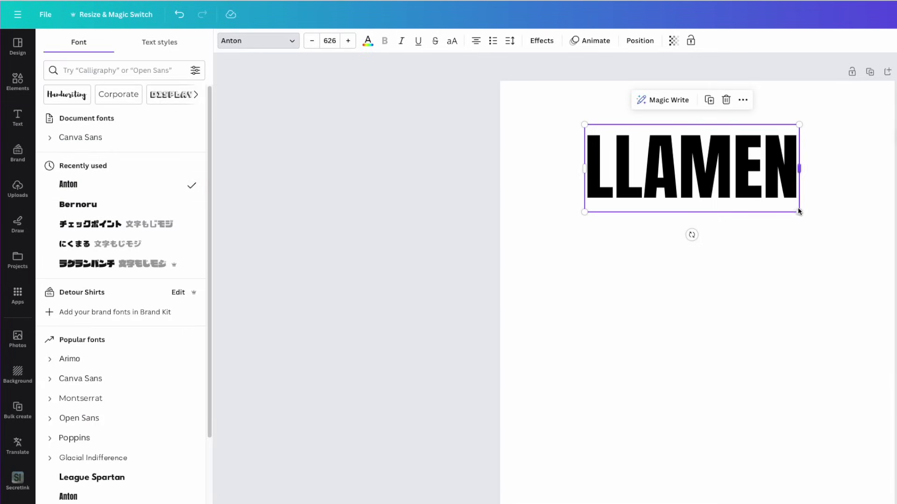
drag(798, 211, 881, 245)
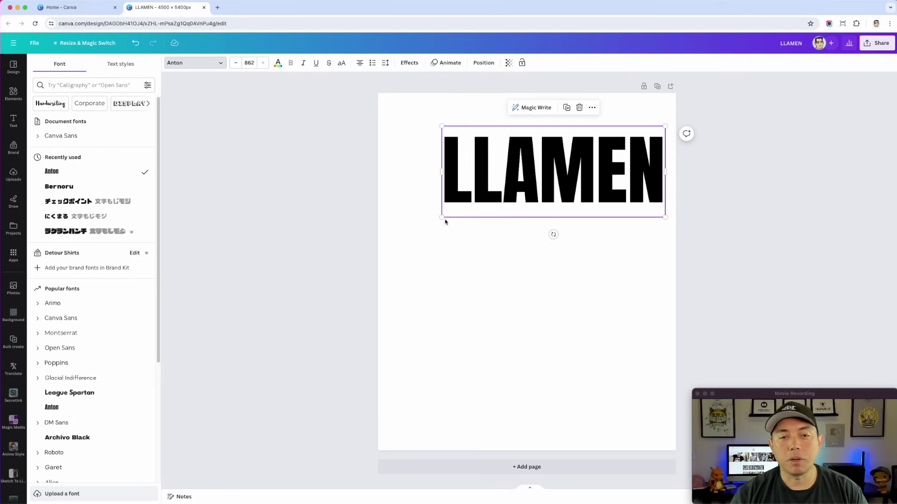
drag(442, 216, 401, 235)
drag(504, 192, 497, 167)
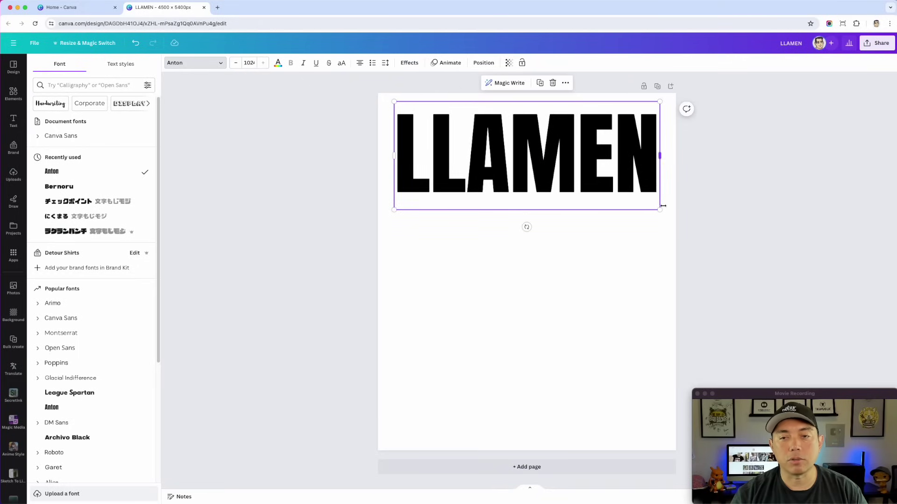
drag(660, 210, 669, 214)
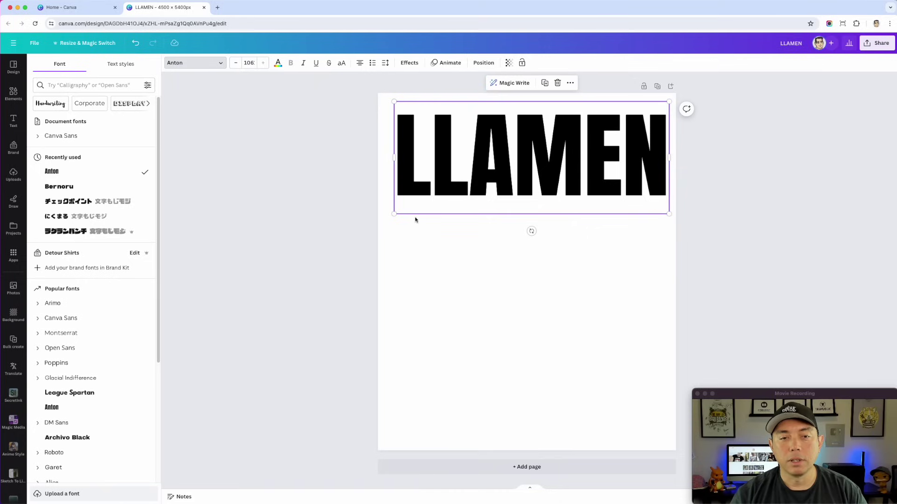
drag(393, 214, 391, 215)
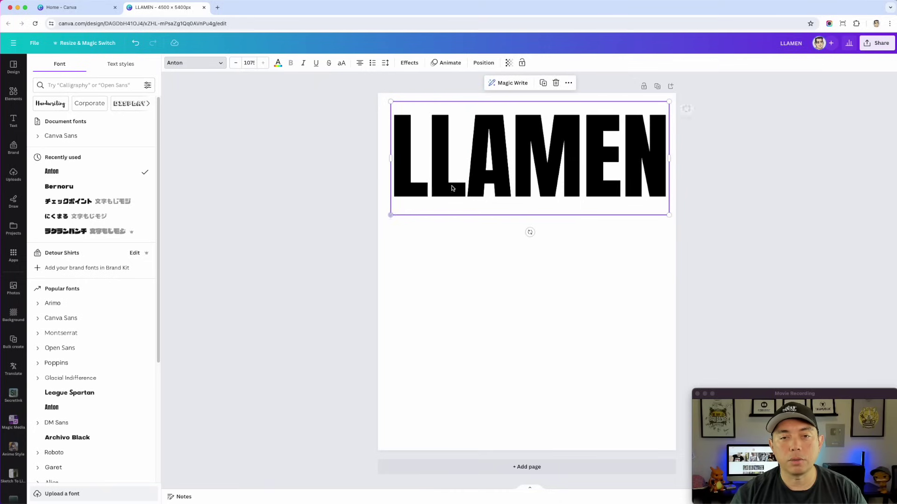
drag(472, 176, 471, 177)
key(Escape)
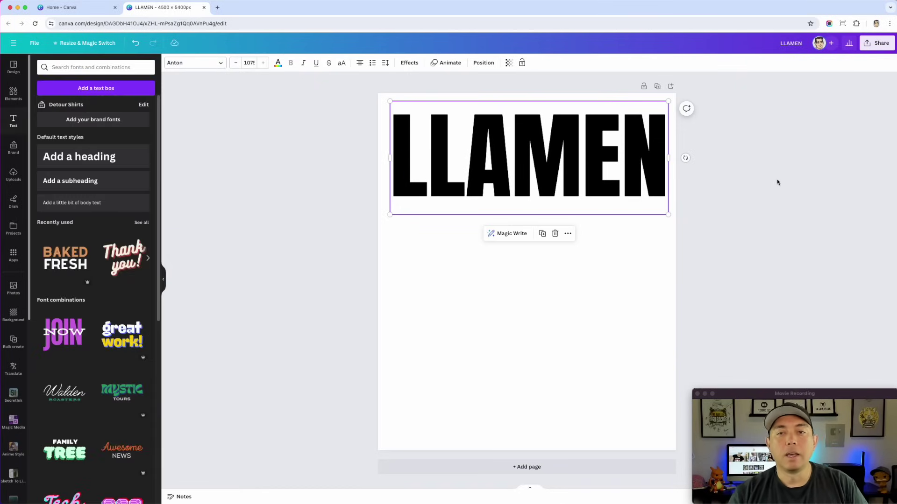
click(778, 182)
Step: Delete all but the first L of the heading and move that letter to the page's upper-left corner
click(603, 179)
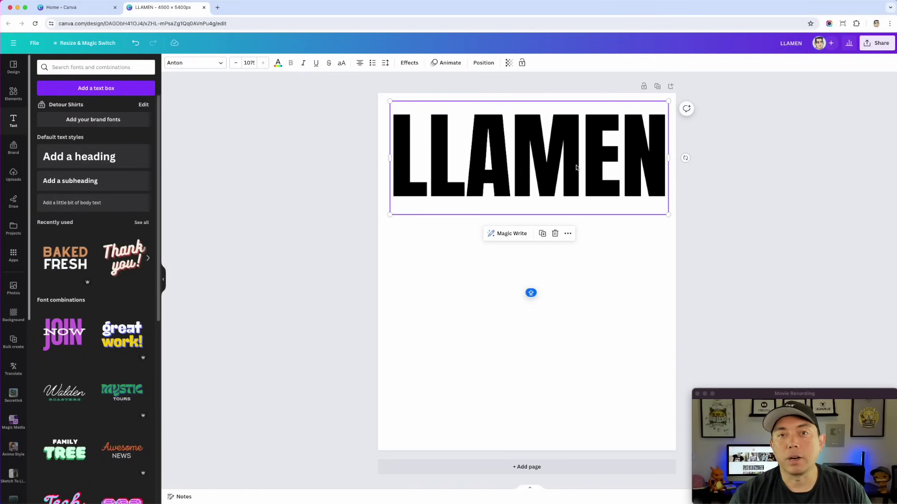
click(576, 167)
drag(660, 154, 440, 155)
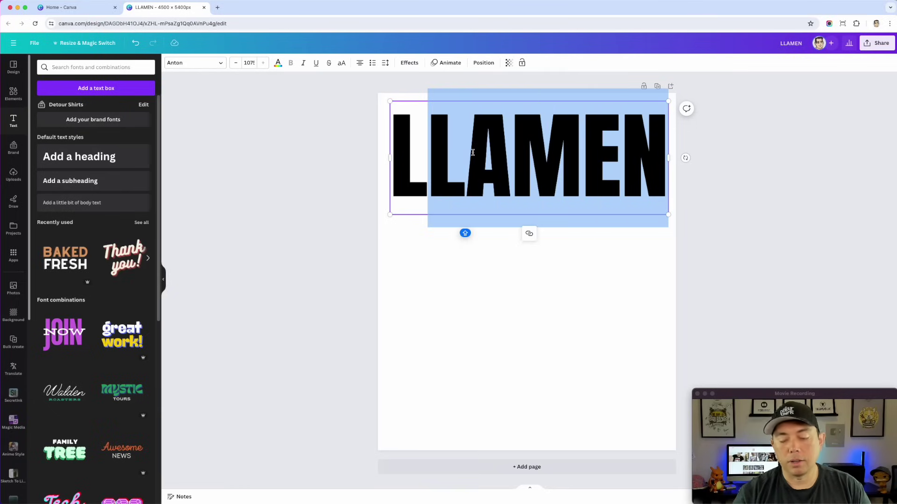
key(BackSpace)
drag(526, 178, 409, 180)
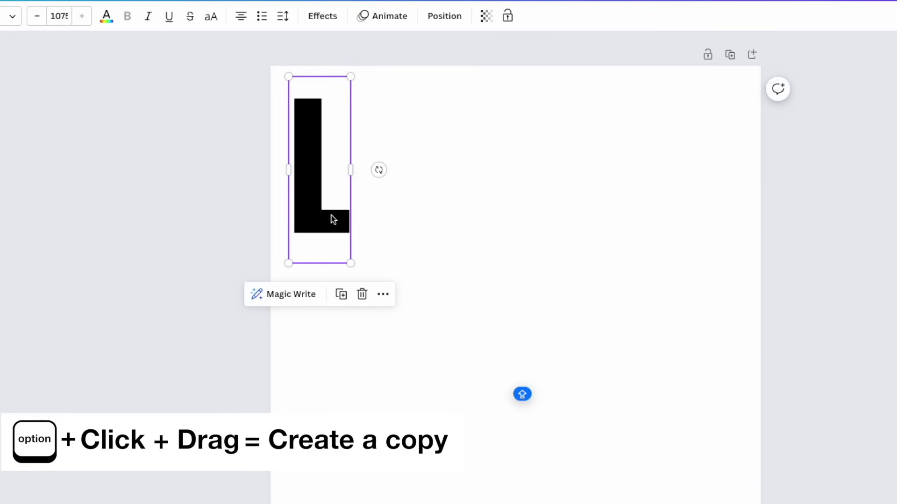
Step: Copy the L five times in a level row and replace the last four letters with A, M, E and N
drag(333, 219, 660, 220)
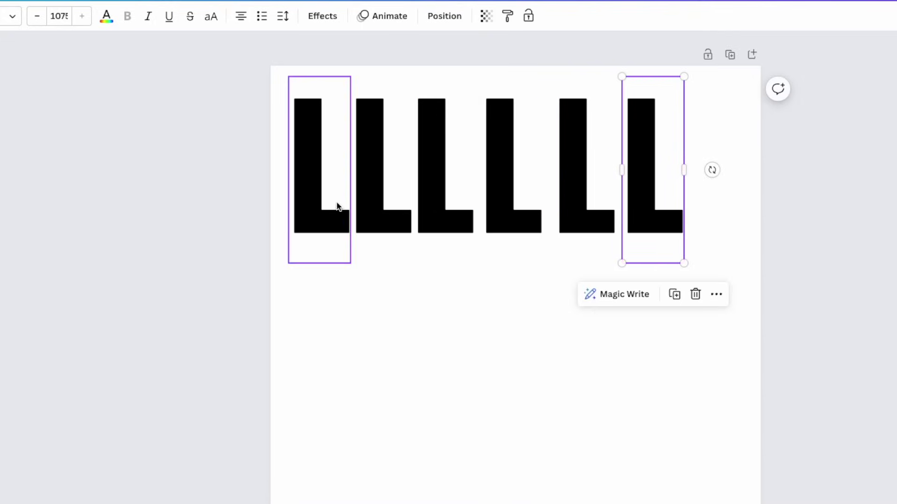
click(441, 192)
click(442, 192)
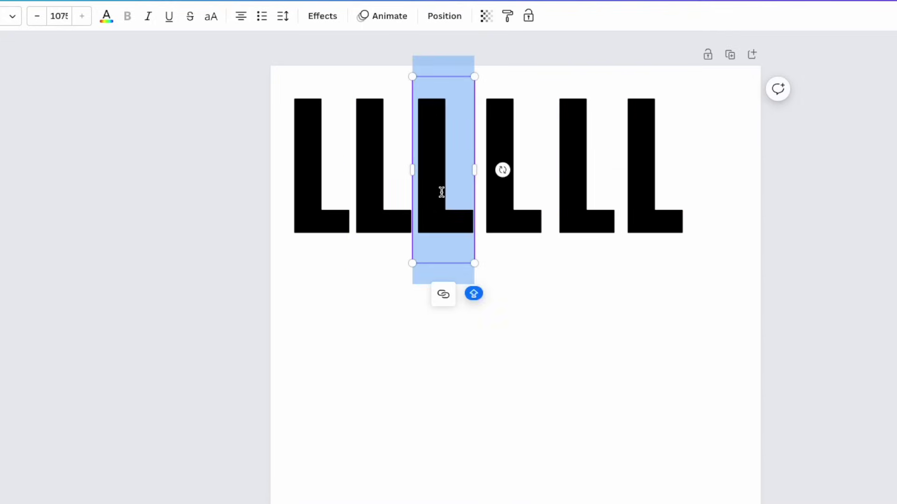
text(A)
click(514, 198)
click(513, 198)
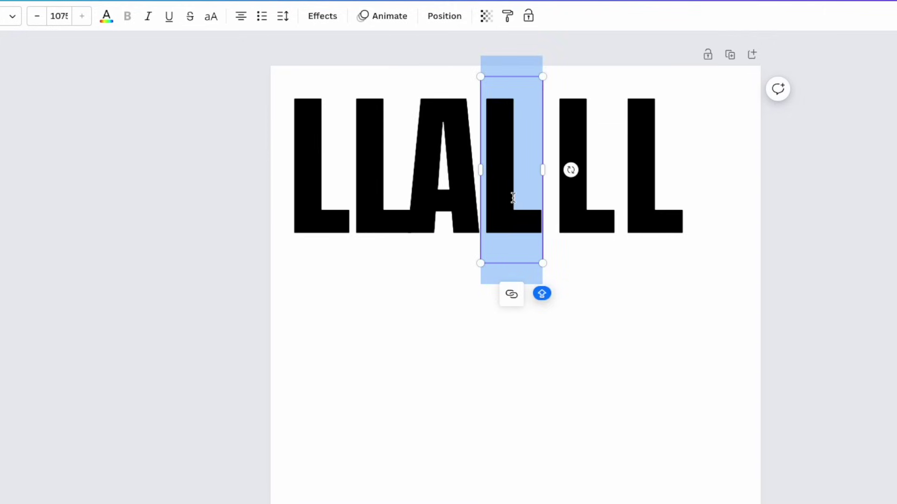
text(M)
click(585, 196)
click(588, 195)
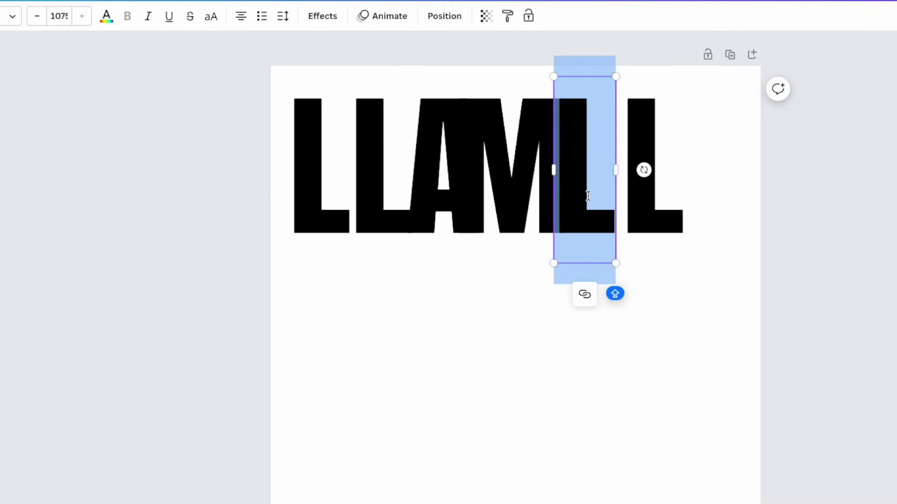
text(E)
click(657, 201)
click(657, 202)
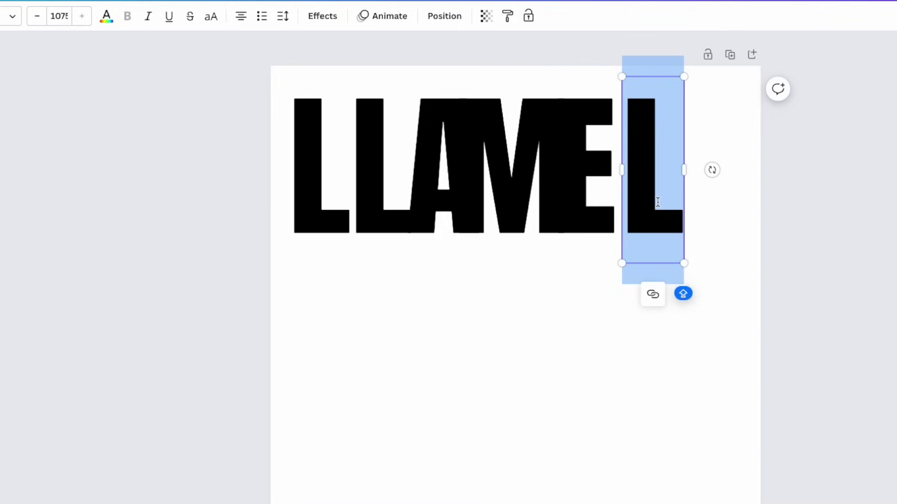
text(N)
click(852, 216)
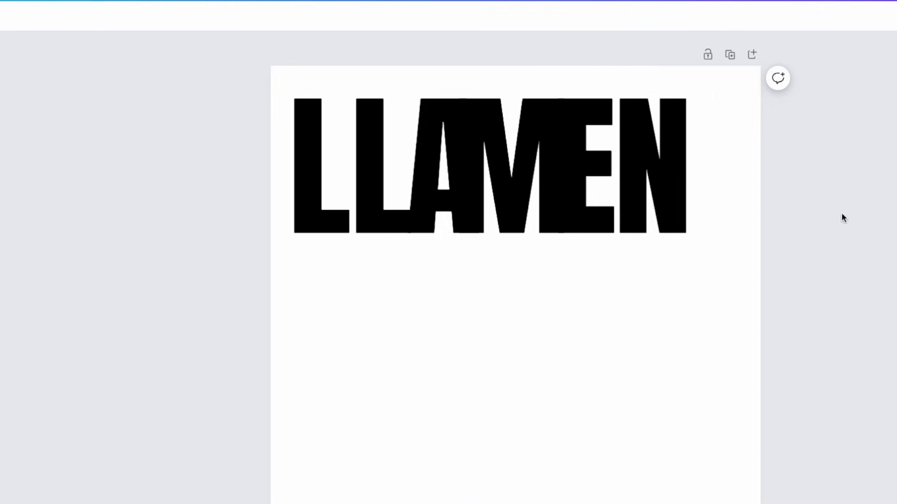
Step: Spread the N, E, M and A apart so the separate letters of LLAMEN span the page width without overlapping
click(656, 181)
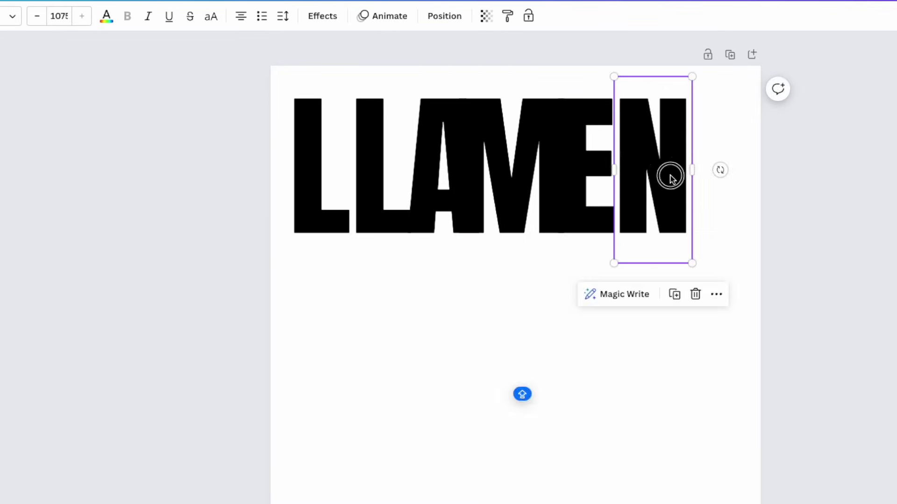
drag(658, 176, 711, 176)
drag(619, 169, 653, 168)
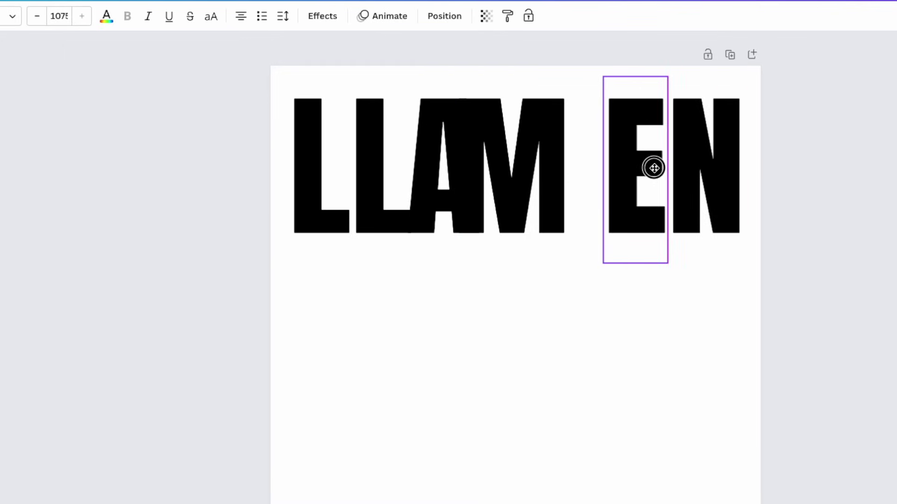
mouse_move(564, 158)
mouse_down()
mouse_move(559, 150)
mouse_move(571, 150)
mouse_up()
drag(475, 160, 473, 156)
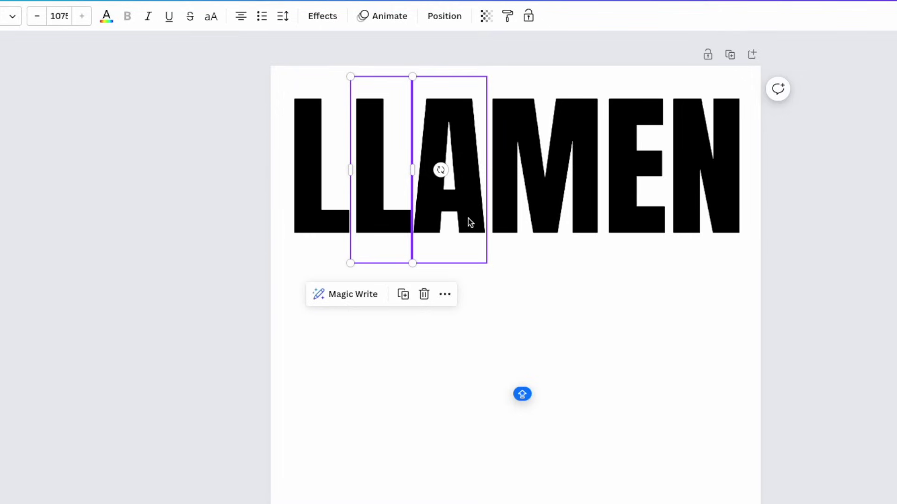
key(Escape)
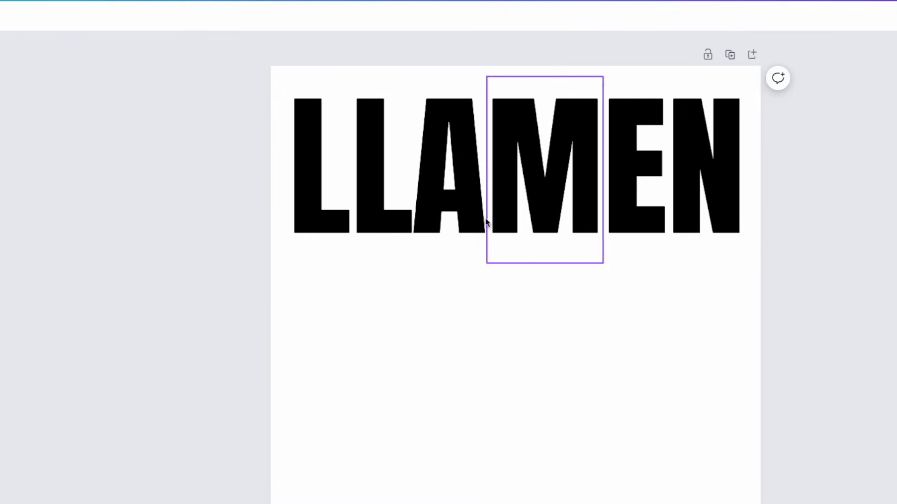
Step: Nudge the A slightly to the right to even out its gaps to the neighbouring L and M
click(475, 209)
shift+click(502, 116)
shift+click(481, 112)
click(460, 145)
drag(461, 144, 463, 145)
key(Escape)
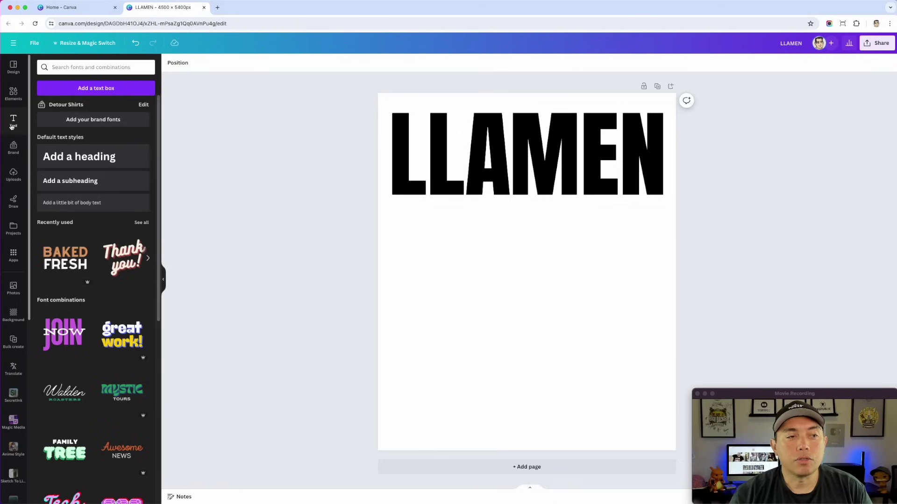
Step: Place a blue rectangle as wide as the first L directly beneath it and copy it under each remaining letter
click(11, 90)
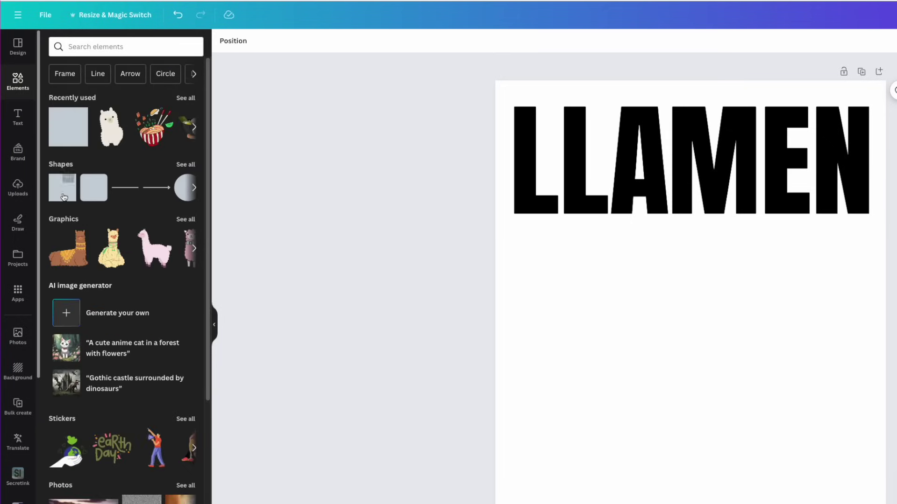
click(58, 198)
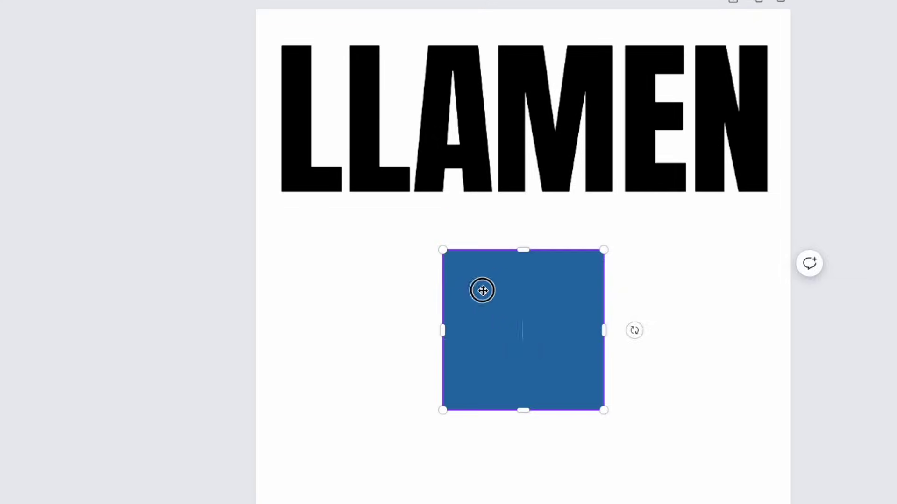
drag(663, 288, 561, 263)
drag(343, 257, 340, 243)
drag(443, 277, 766, 276)
Step: Widen the rectangles under the N, M and A to match the widths of their letters
click(489, 312)
click(326, 266)
click(555, 258)
drag(564, 267, 612, 275)
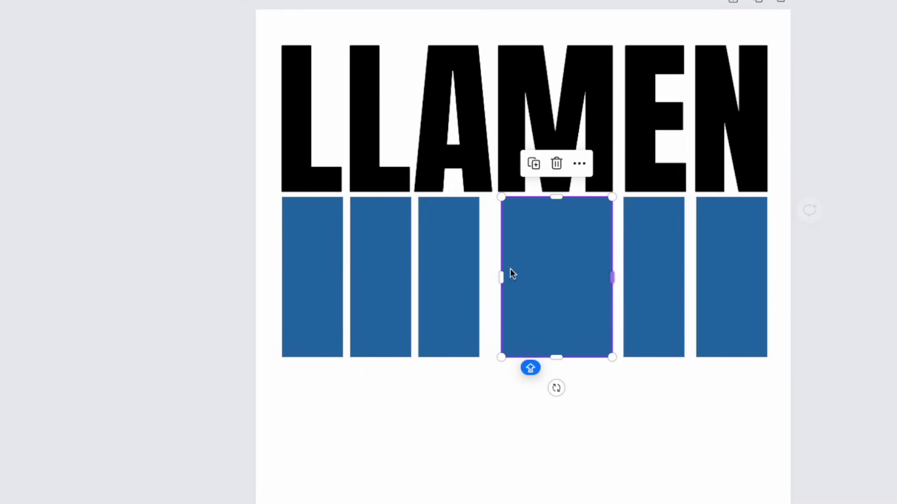
click(477, 261)
drag(480, 277, 493, 279)
click(448, 460)
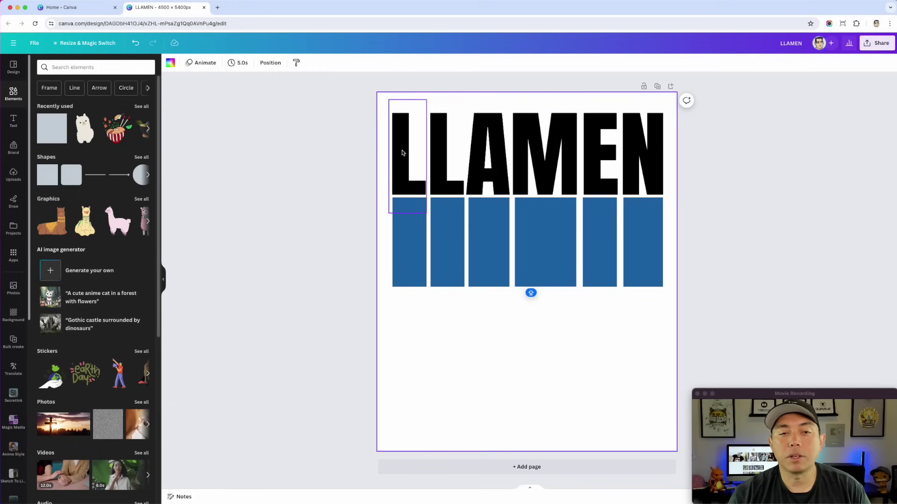
Step: Select all six LLAMEN letters together and lock them in place
click(392, 147)
shift+click(443, 150)
shift+click(481, 151)
shift+click(541, 141)
shift+click(597, 153)
shift+click(637, 154)
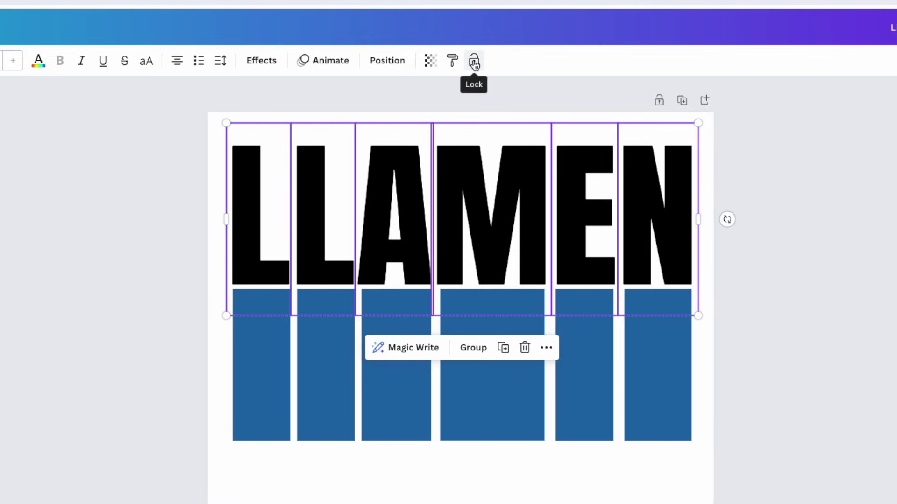
click(475, 63)
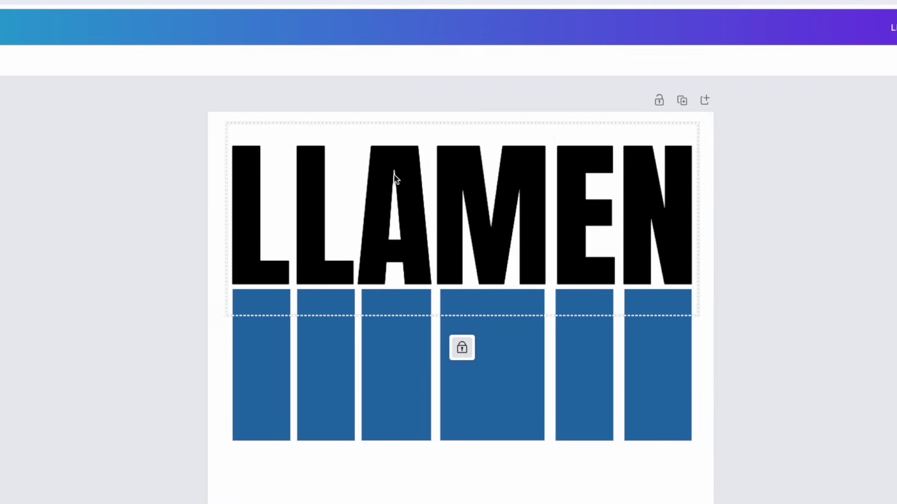
click(498, 324)
click(499, 220)
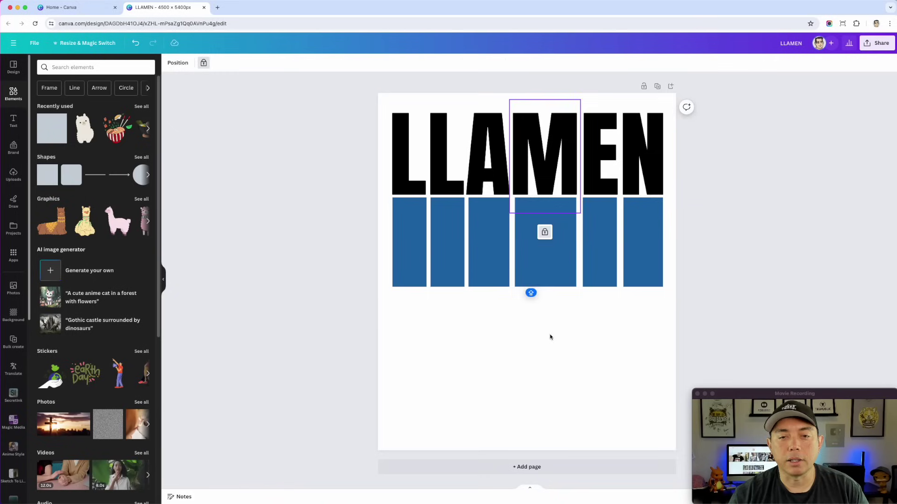
click(510, 400)
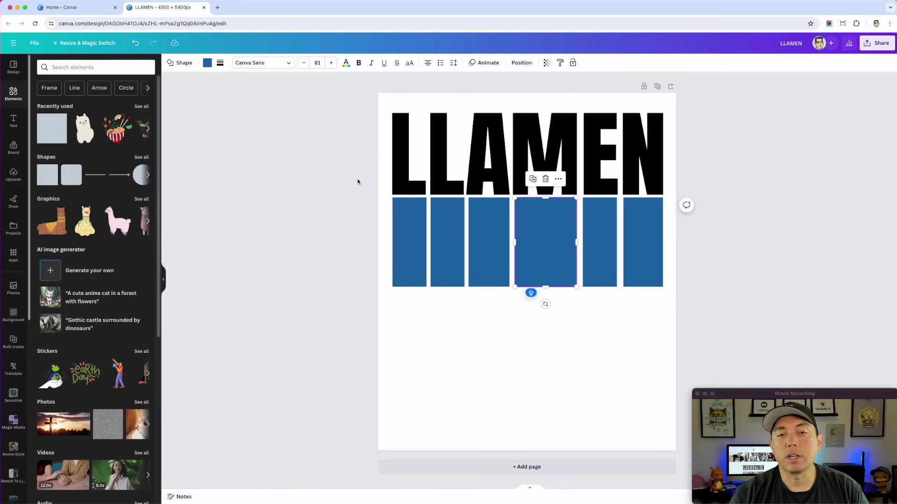
click(419, 221)
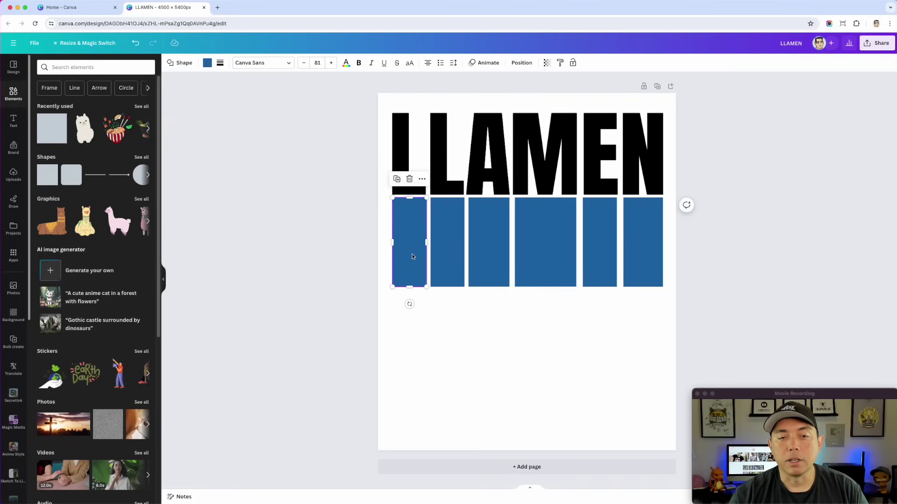
click(447, 242)
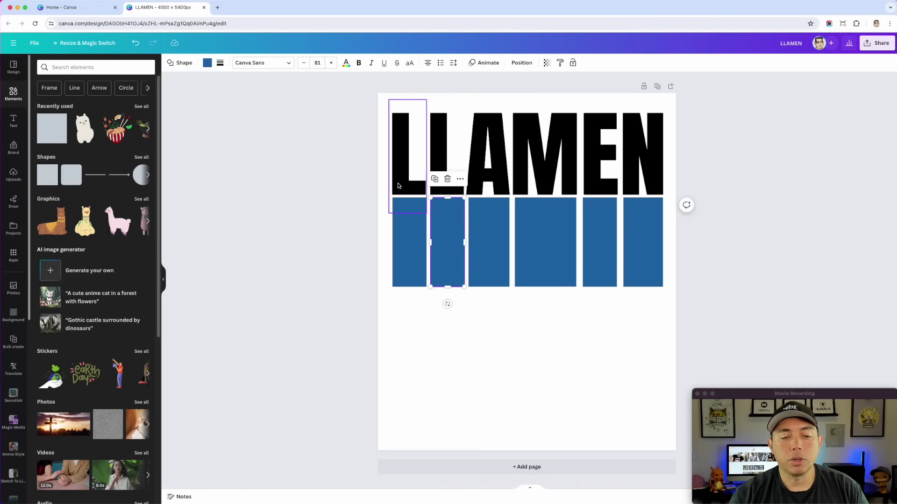
Step: Extend the first rectangle upward to slightly overlap the base of the first L, aligning both side edges with the letter
scroll(394, 202, up, 3)
scroll(394, 202, down, 4)
scroll(393, 202, up, 2)
drag(820, 395, 383, 391)
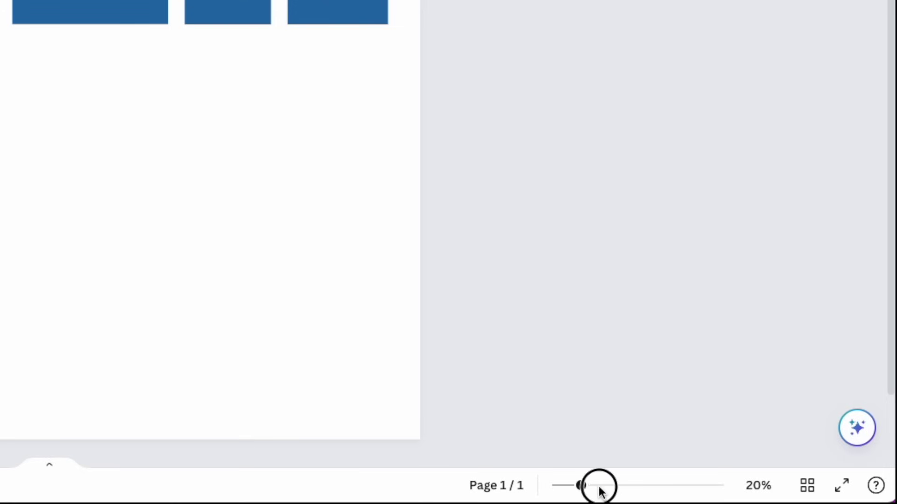
drag(586, 491, 638, 489)
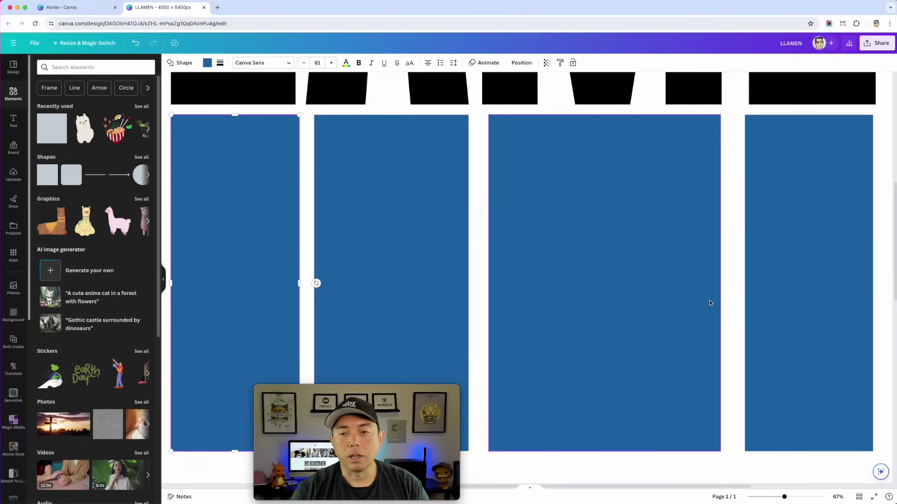
scroll(659, 456, up, 5)
drag(784, 497, 810, 497)
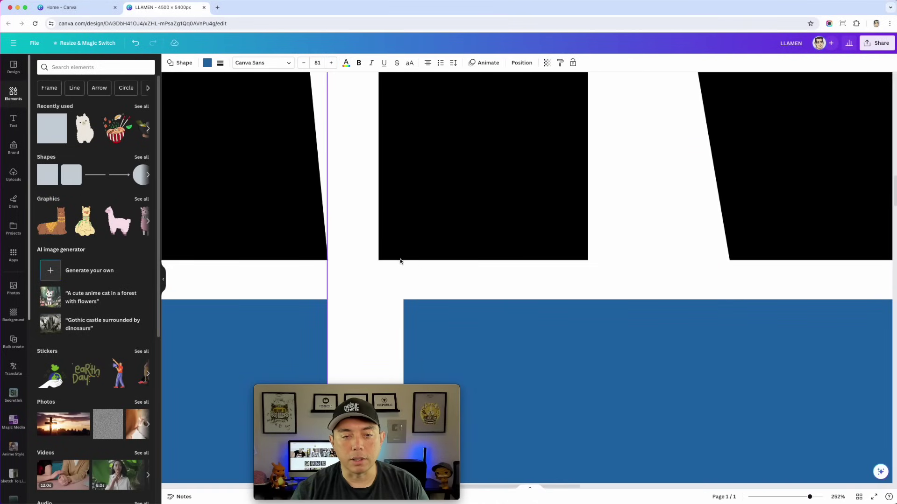
drag(420, 393, 859, 398)
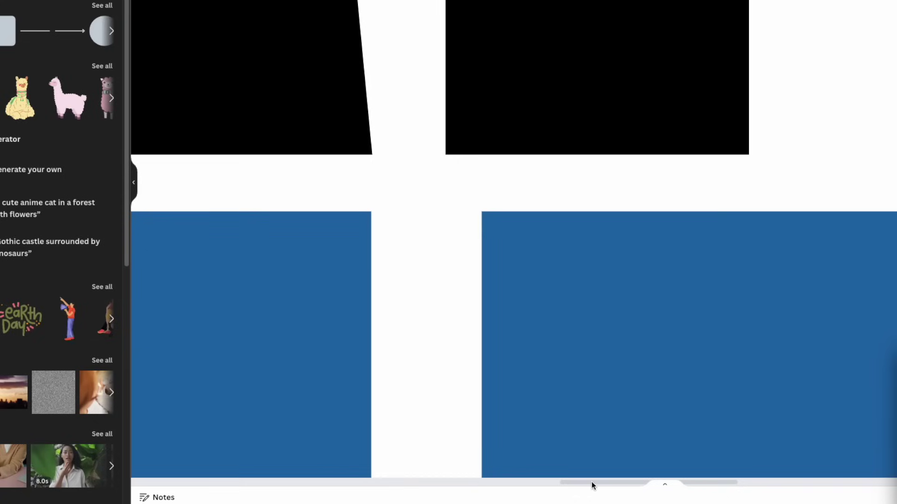
click(584, 484)
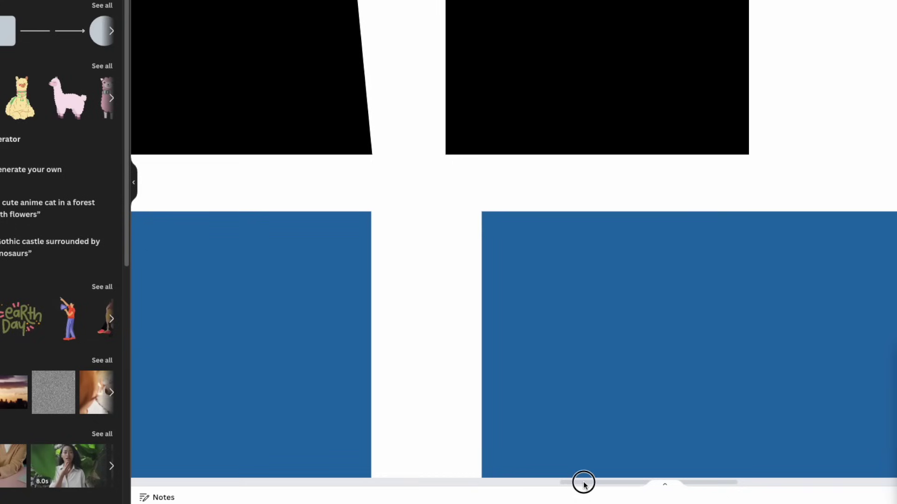
drag(584, 486, 168, 476)
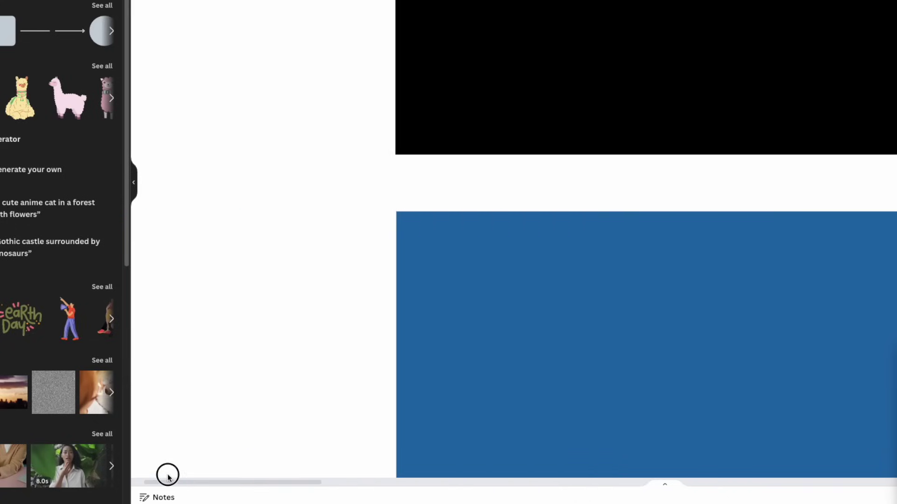
drag(277, 210, 576, 362)
drag(399, 211, 397, 145)
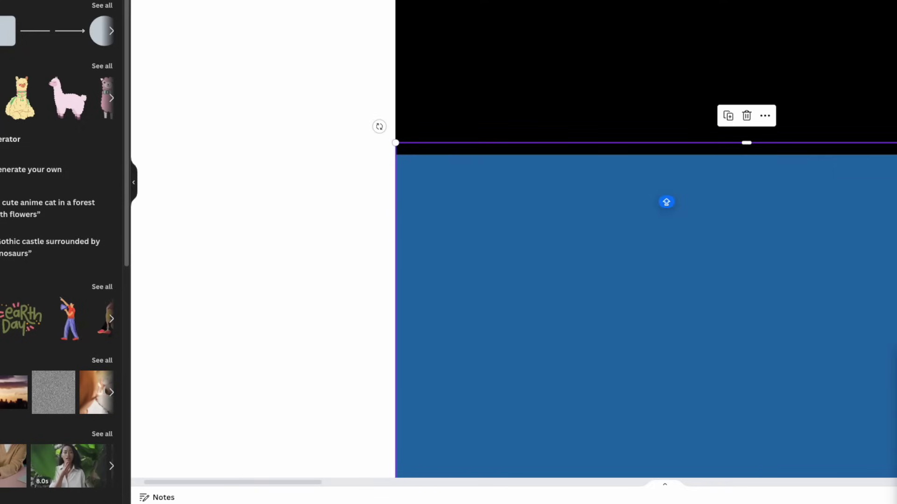
drag(812, 310, 803, 314)
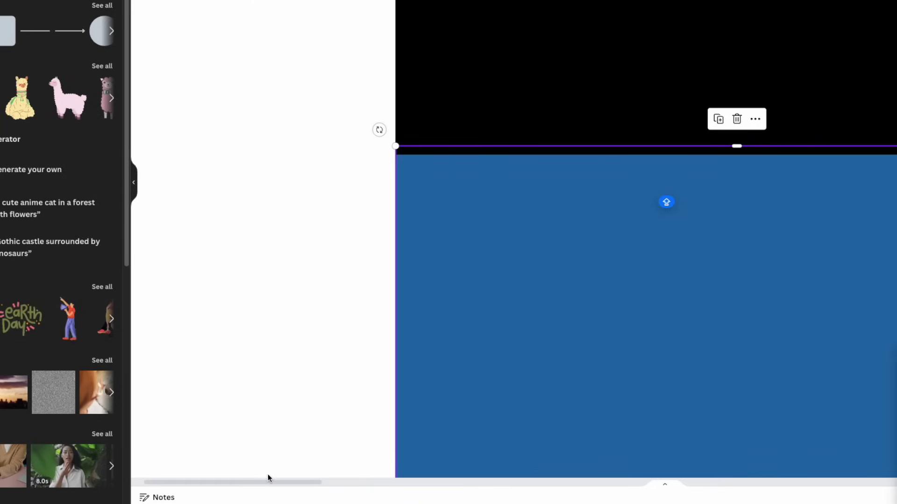
Step: Extend the second rectangle up over the base of the second L to a height of about 1398 px and match the letter's width
drag(269, 484, 402, 482)
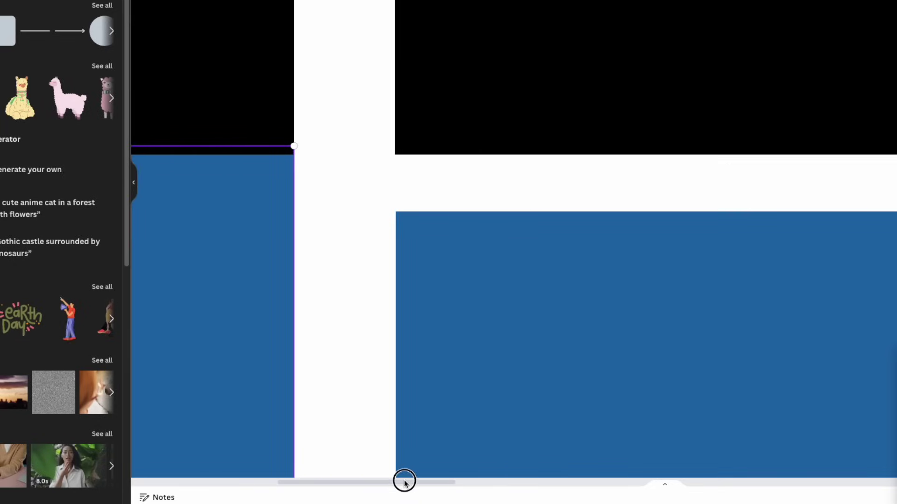
drag(356, 246, 506, 300)
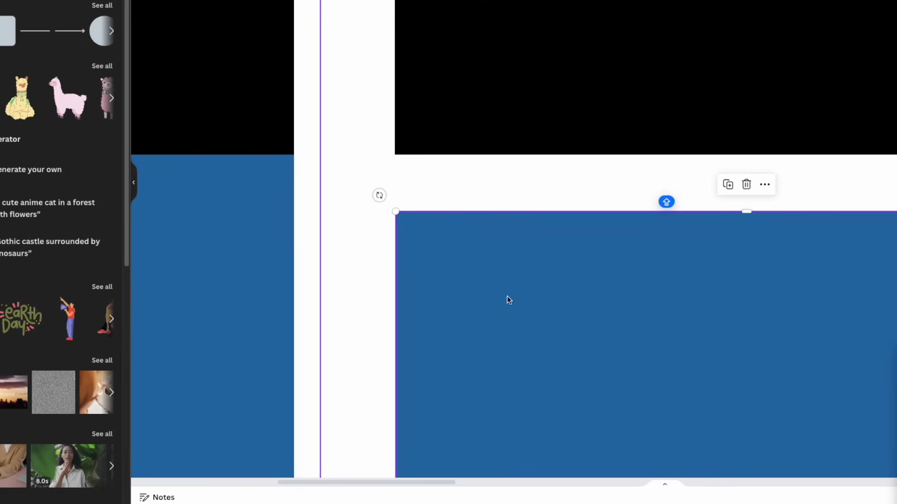
drag(401, 206, 396, 147)
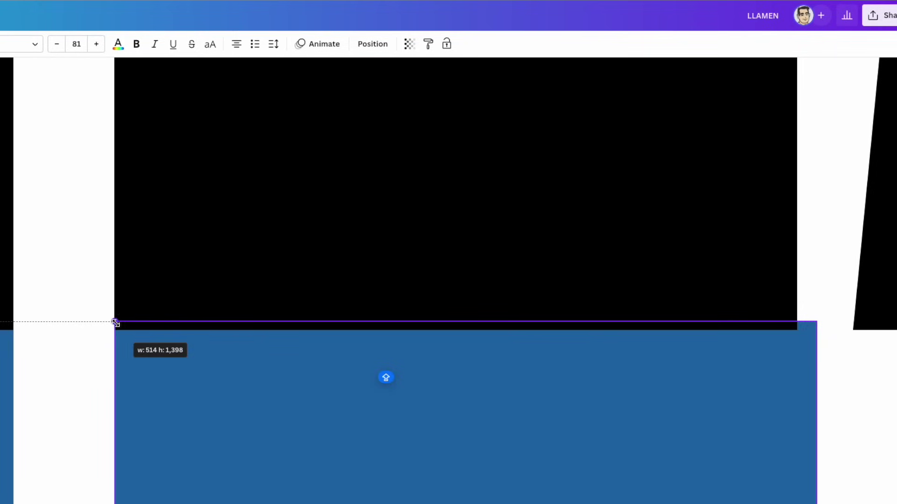
drag(116, 323, 115, 322)
drag(814, 322, 795, 320)
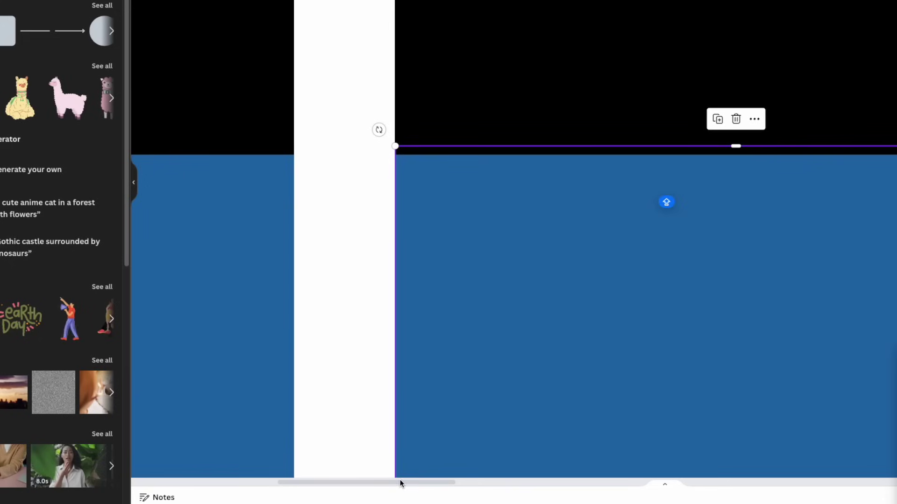
Step: Extend the rectangle under the A upward to overlap the letter's base and align its side edges with the A
drag(400, 483, 534, 482)
drag(346, 216, 540, 307)
drag(420, 212, 374, 152)
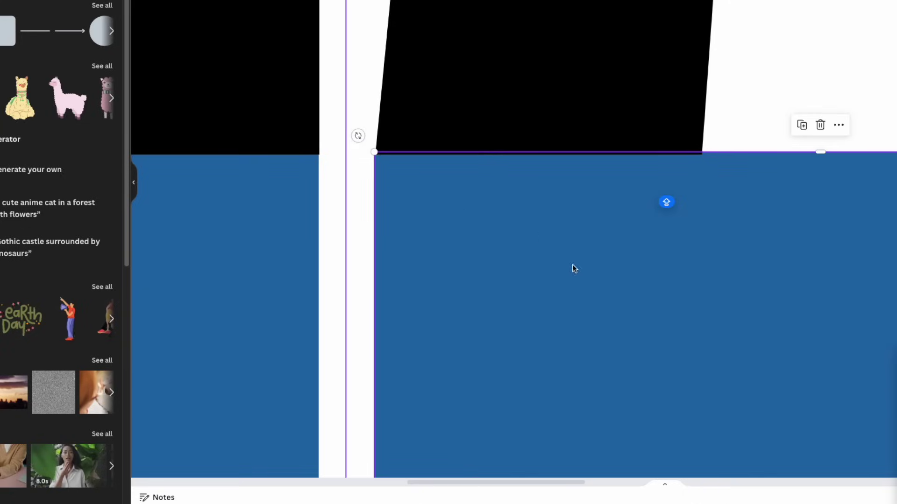
drag(567, 482, 643, 481)
drag(812, 153, 812, 150)
Step: Extend the M's rectangle up over the letter's base and align its edge with the M, at about 954 × 1398 px
drag(618, 485, 730, 481)
drag(156, 190, 390, 306)
drag(257, 213, 226, 148)
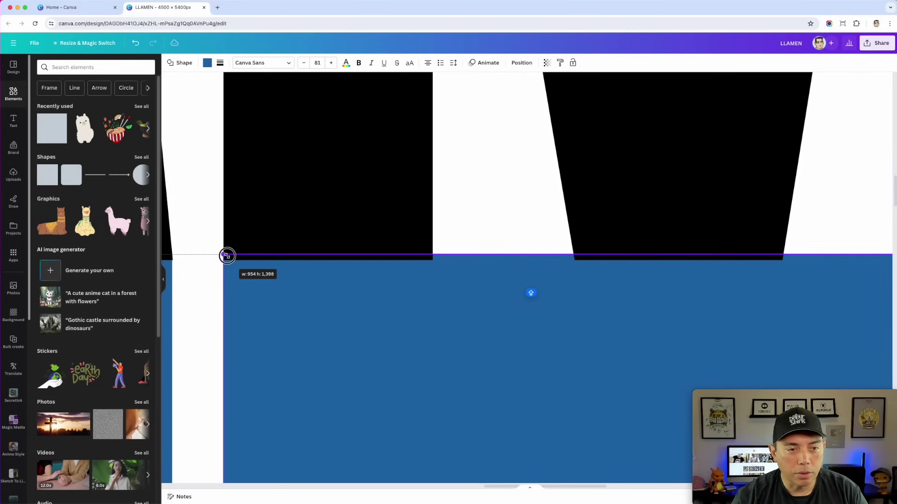
drag(227, 256, 225, 255)
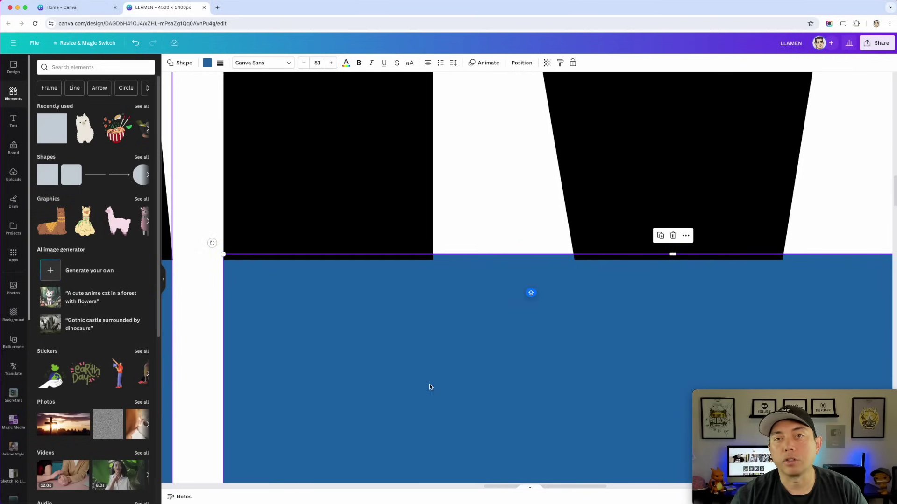
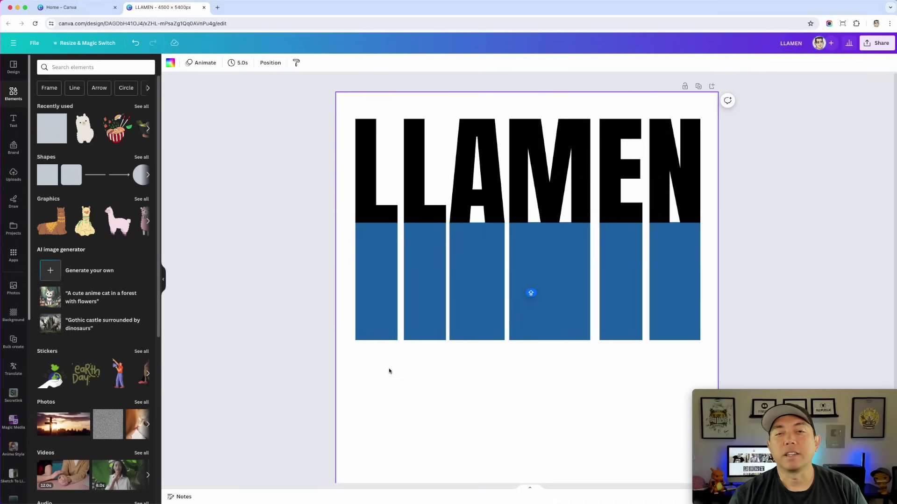
Step: Select all six rectangles together and stretch them down to just above the bottom edge of the page
click(376, 285)
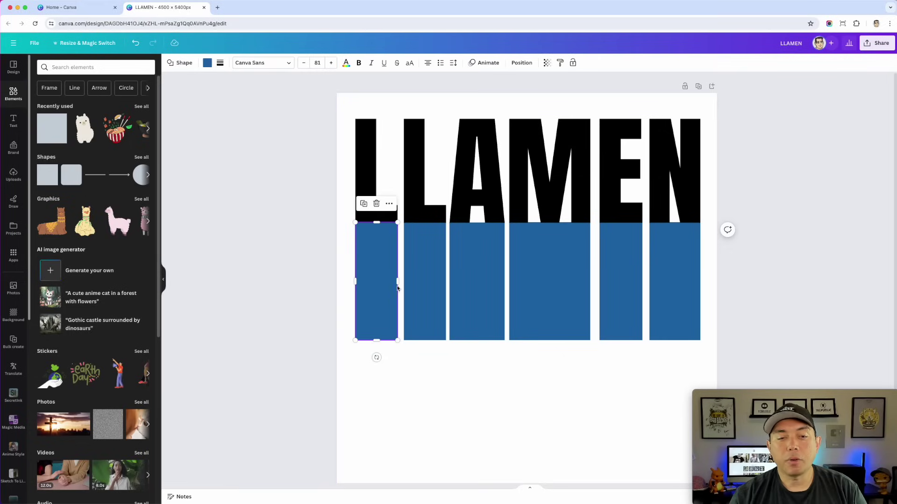
shift+click(432, 289)
shift+click(465, 287)
shift+click(539, 290)
shift+click(636, 312)
shift+click(670, 317)
drag(529, 341, 530, 427)
scroll(536, 423, down, 3)
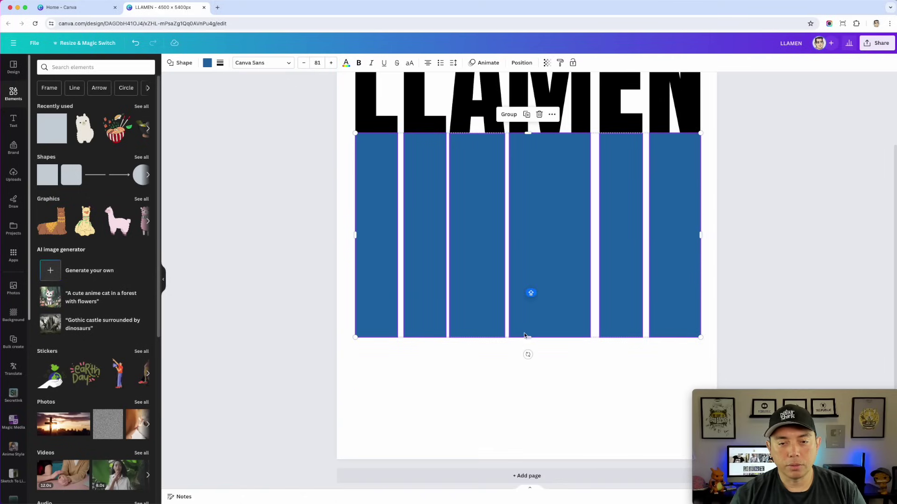
drag(527, 336, 533, 444)
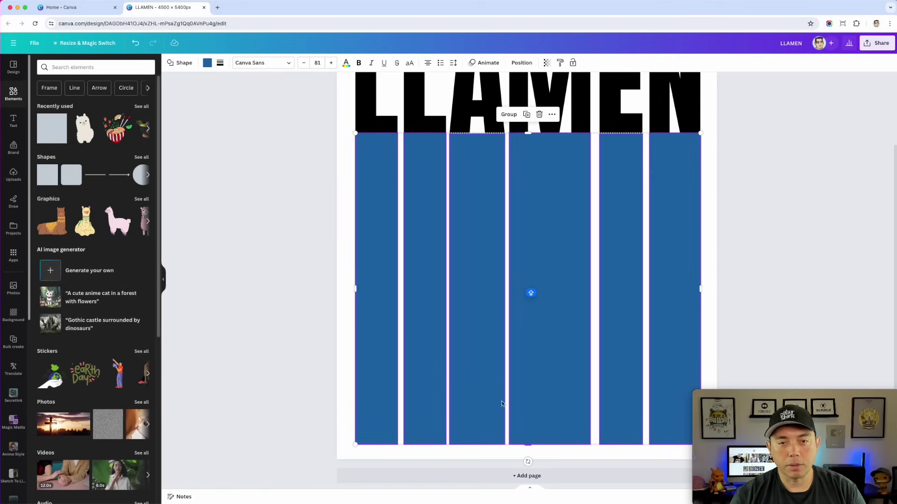
scroll(335, 277, up, 1)
scroll(334, 277, up, 2)
click(321, 210)
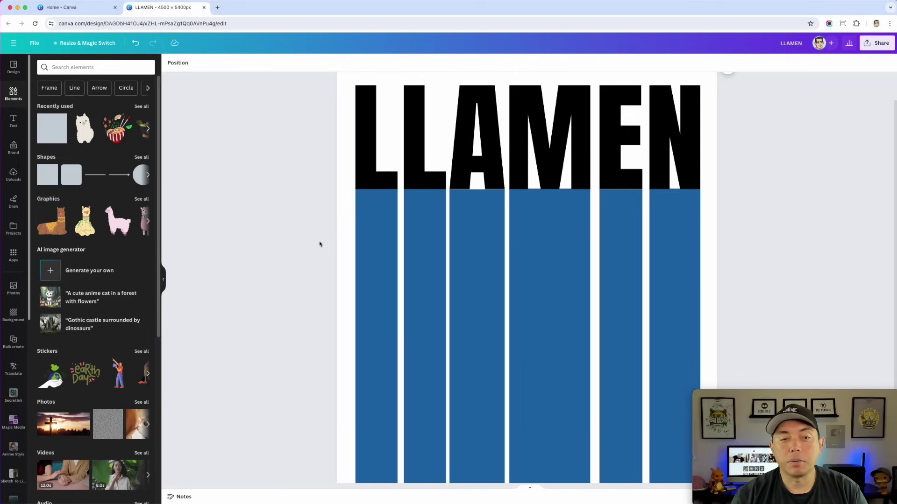
Step: Select all six LLAMEN letters together and unlock them
scroll(273, 255, up, 1)
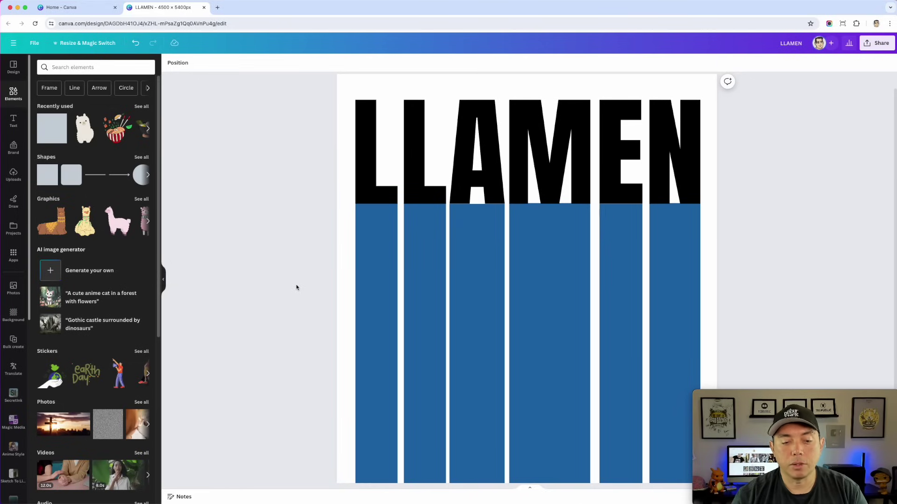
key(super+minus)
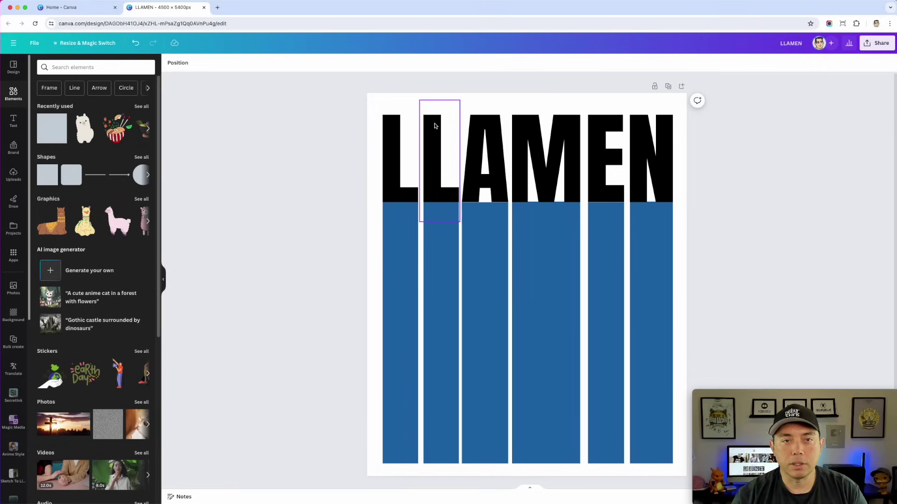
click(415, 146)
shift+click(441, 143)
shift+click(477, 144)
shift+click(537, 140)
shift+click(607, 146)
shift+click(656, 147)
click(203, 63)
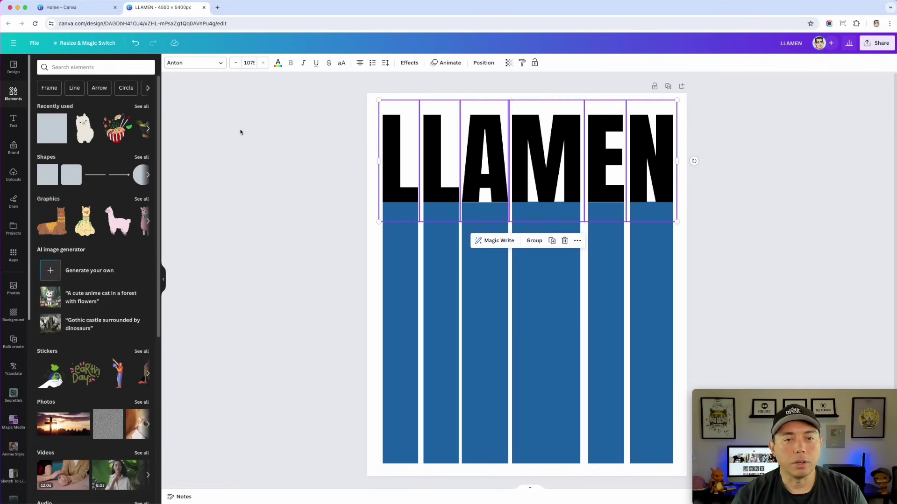
Step: Group the first L with the rectangle beneath it
click(241, 133)
click(389, 152)
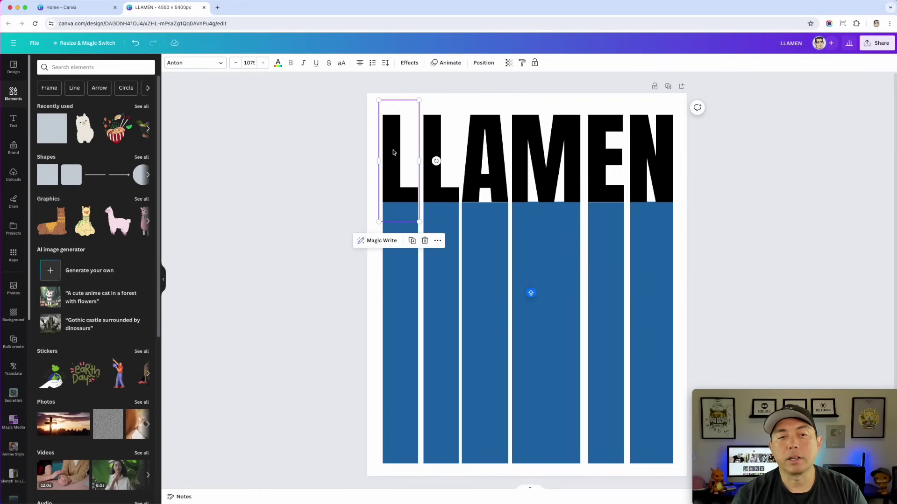
click(398, 260)
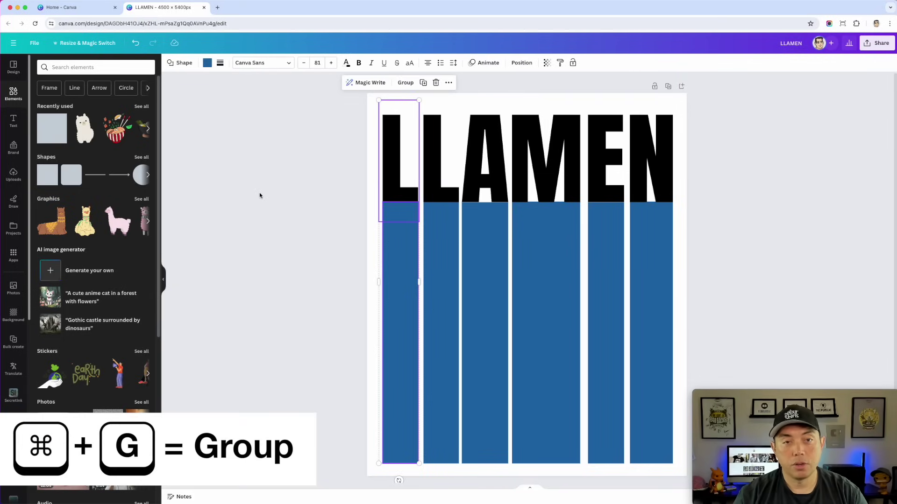
key(super+g)
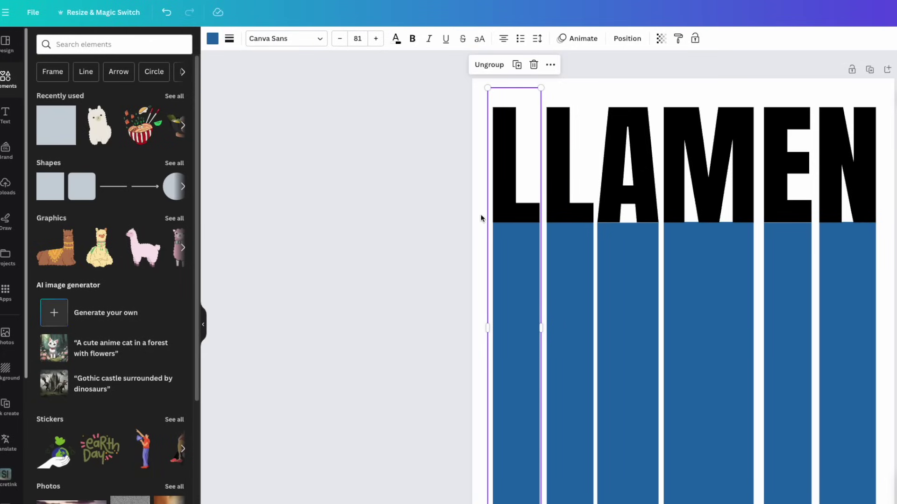
Step: Recolour the grouped first L and its rectangle with the same light red from the default solid colours, and deselect the group
click(395, 38)
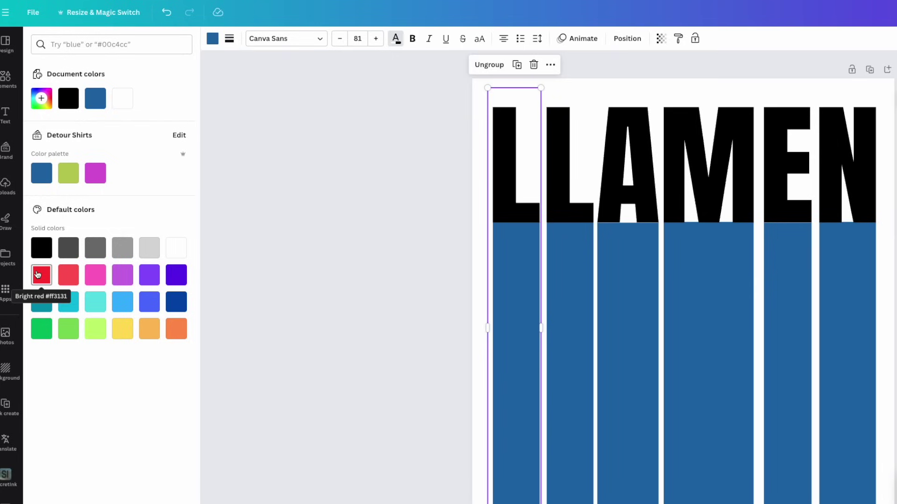
click(67, 278)
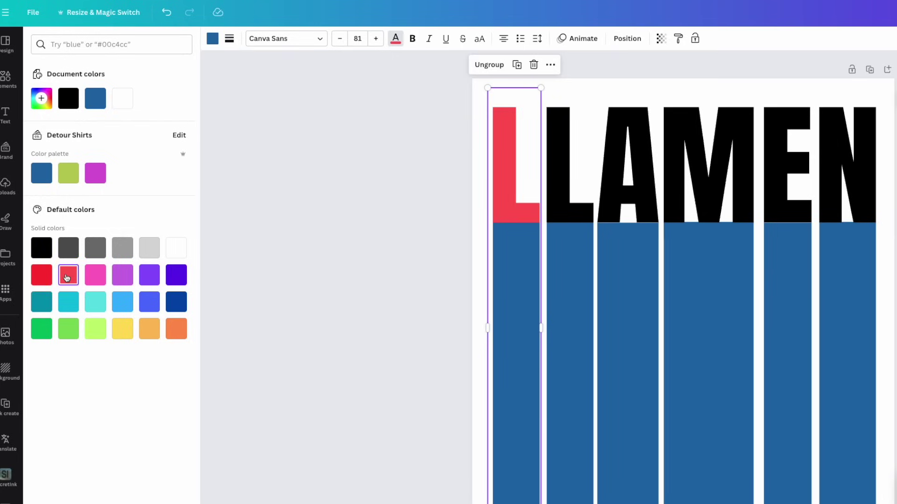
click(517, 271)
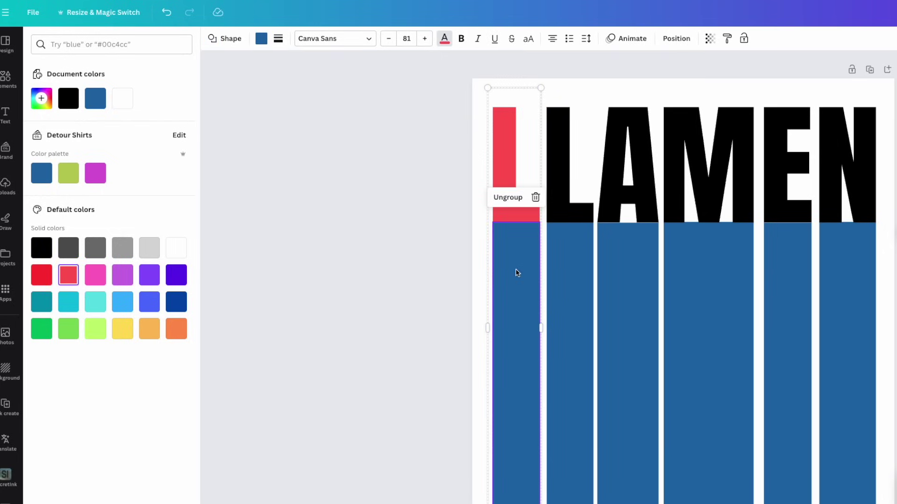
click(259, 39)
click(68, 274)
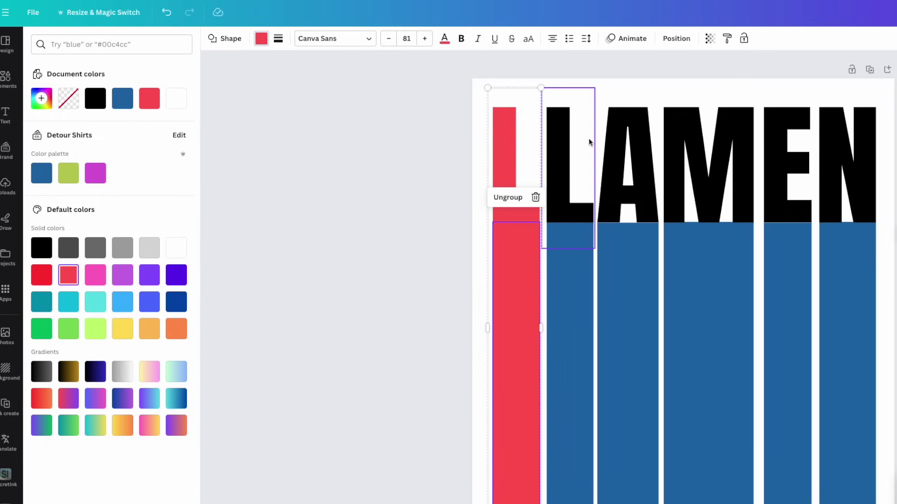
key(Escape)
click(428, 182)
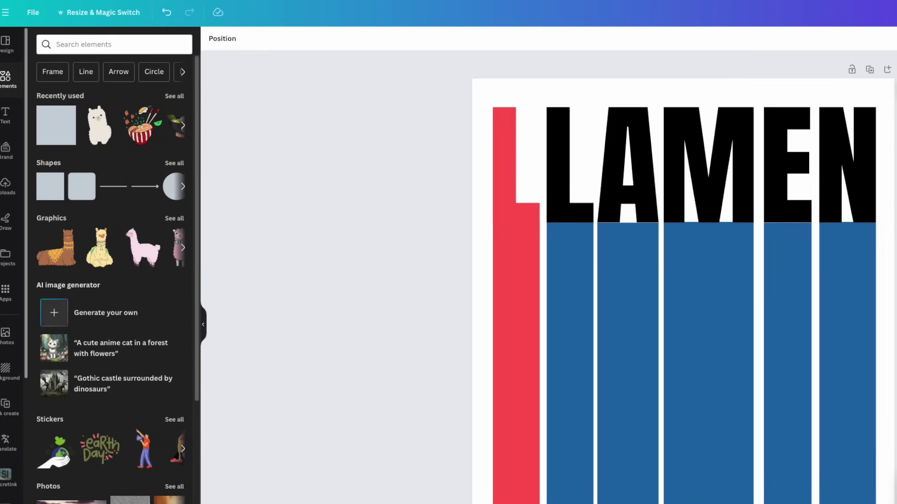
Step: Recolour the second L and the rectangle beneath it with the same light orange from the default solid colours
click(573, 172)
click(354, 38)
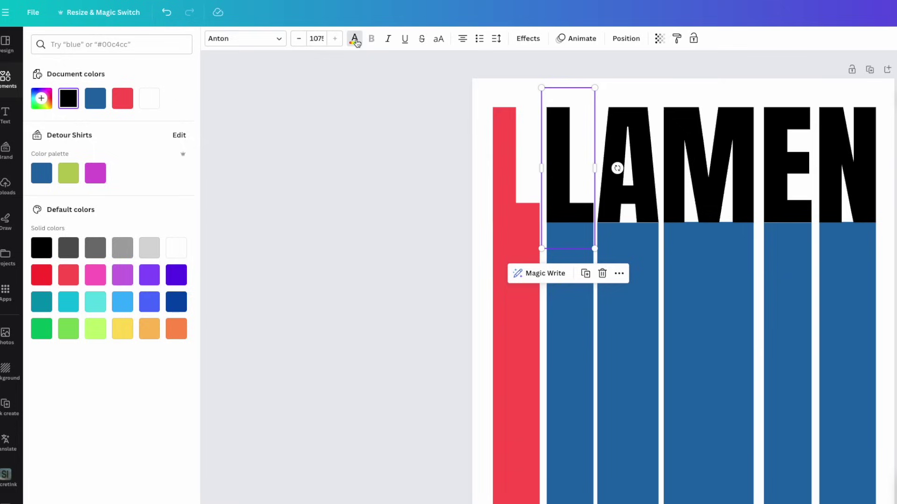
click(150, 335)
click(575, 353)
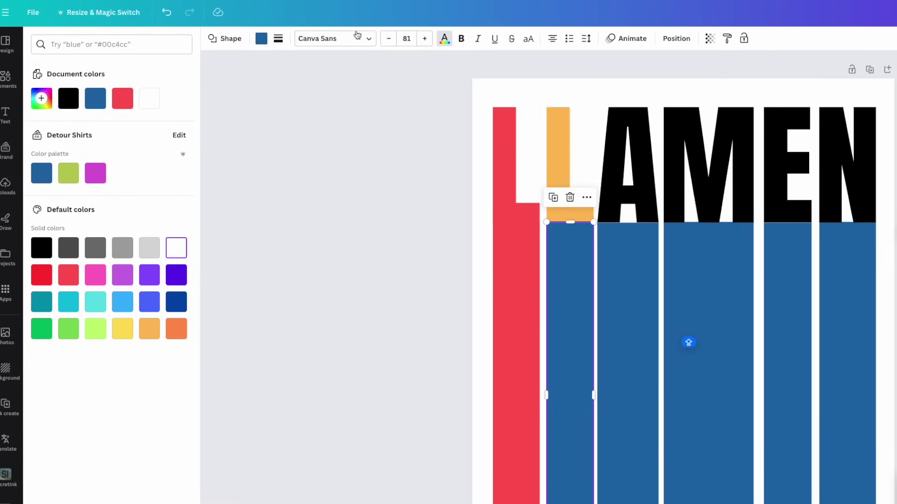
click(261, 39)
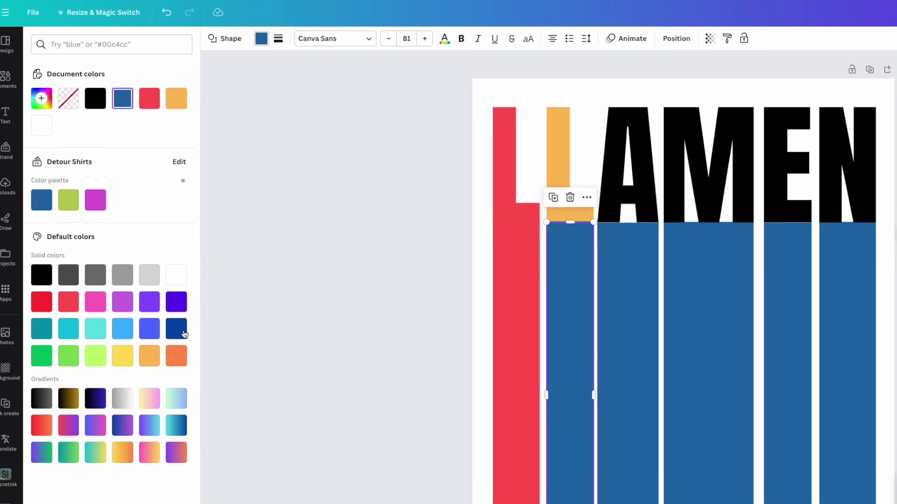
click(150, 356)
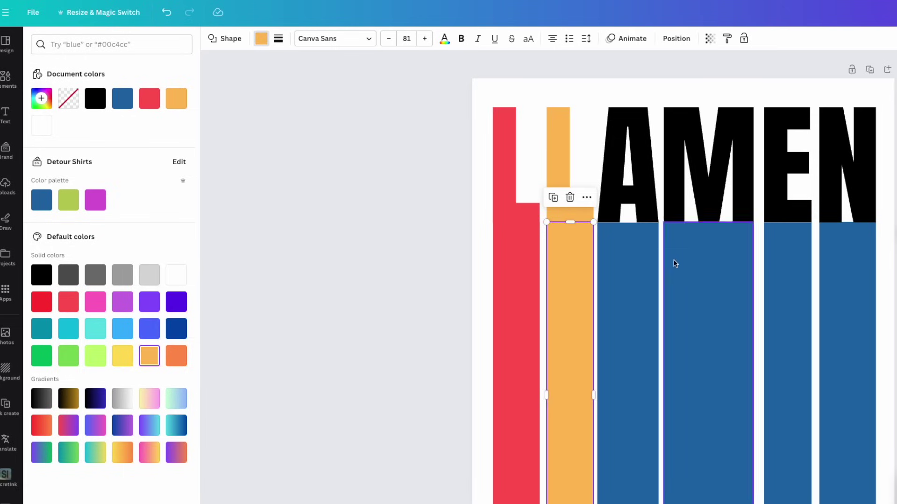
Step: Recolour the letter A and the rectangle beneath it with the same yellow from the default solid colours
click(645, 185)
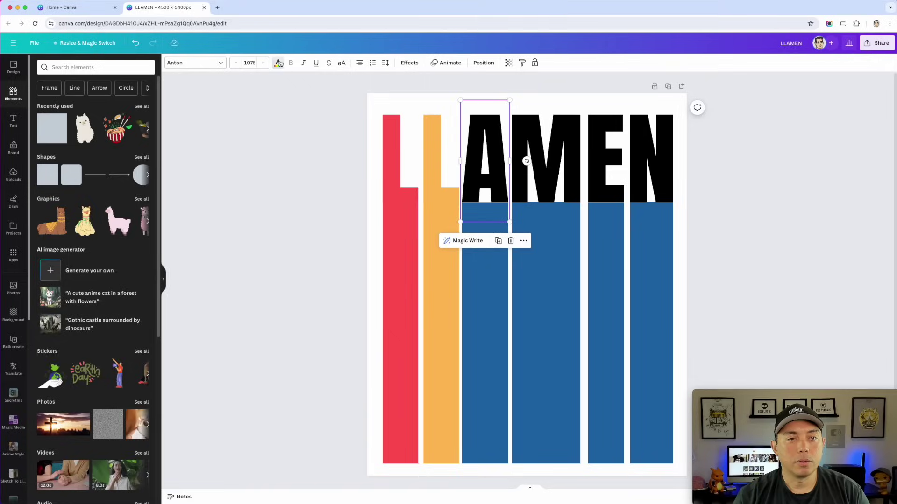
click(279, 62)
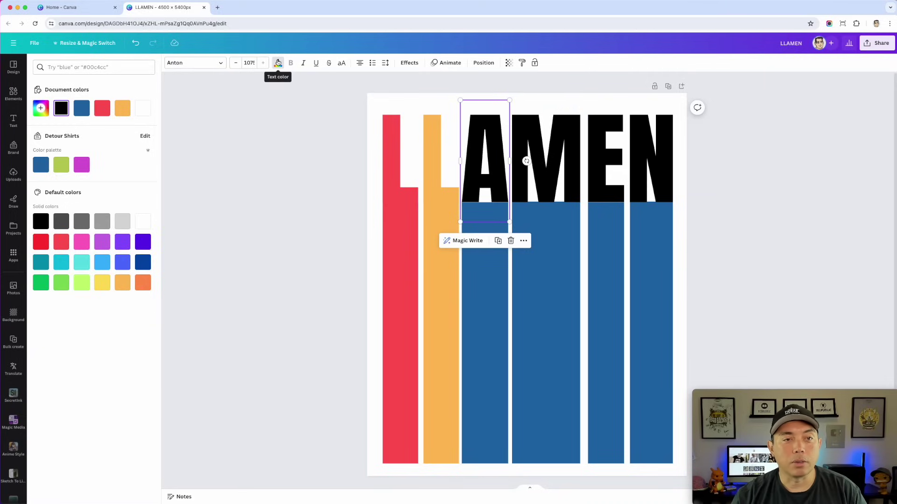
click(100, 284)
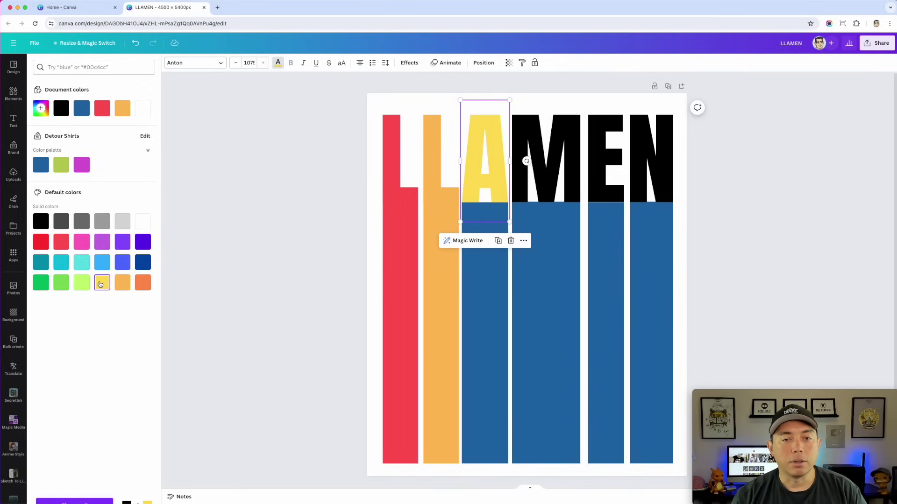
click(483, 287)
click(208, 66)
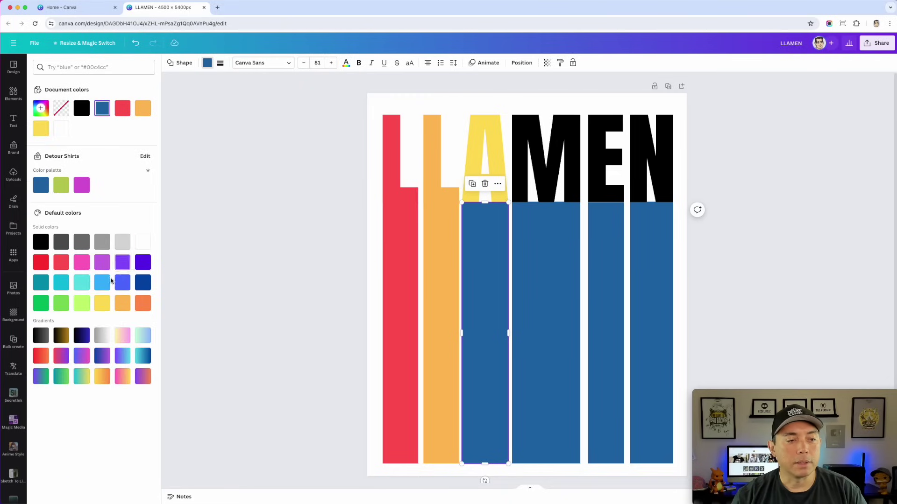
click(101, 303)
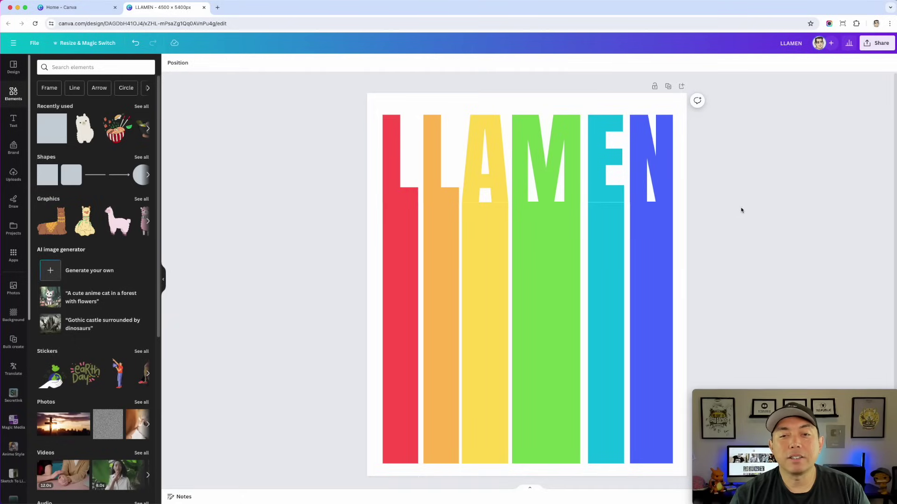
Step: Group the turquoise E with its rectangle and nudge the group slightly left, closer to the M
click(605, 160)
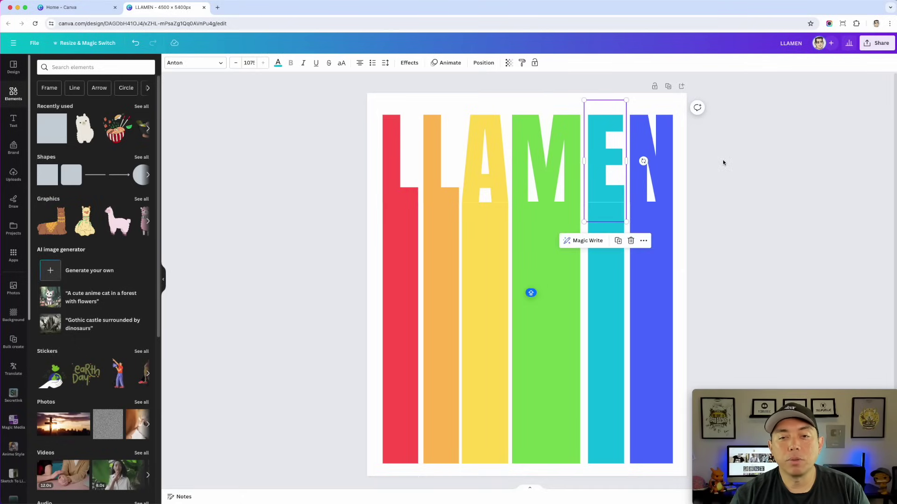
shift+click(605, 265)
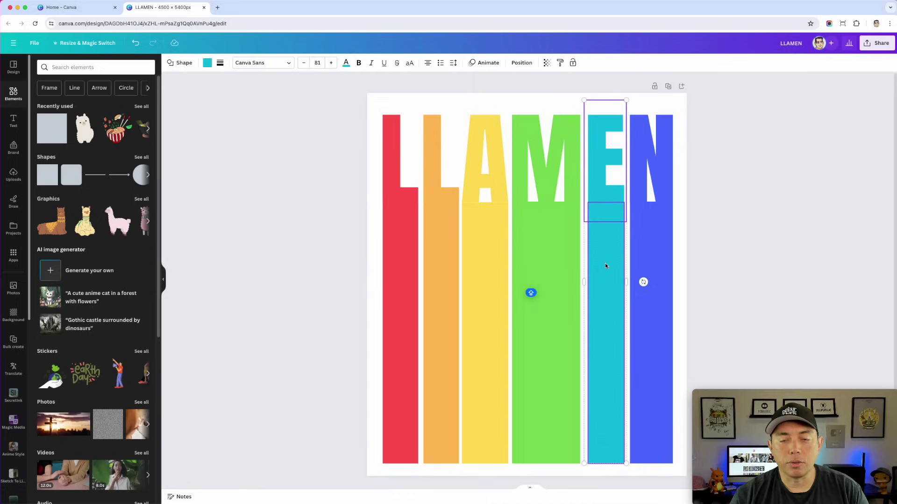
shift+click(605, 265)
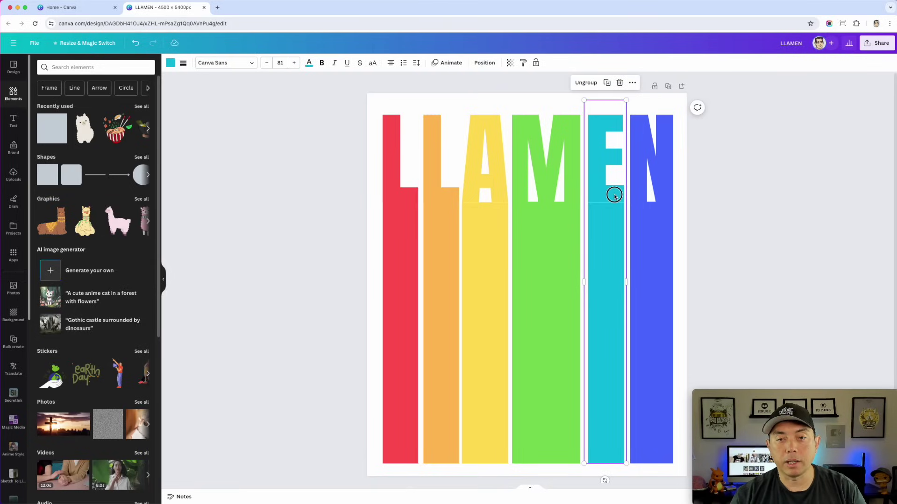
key(Left)
key(Left)
key(Left)
key(Left)
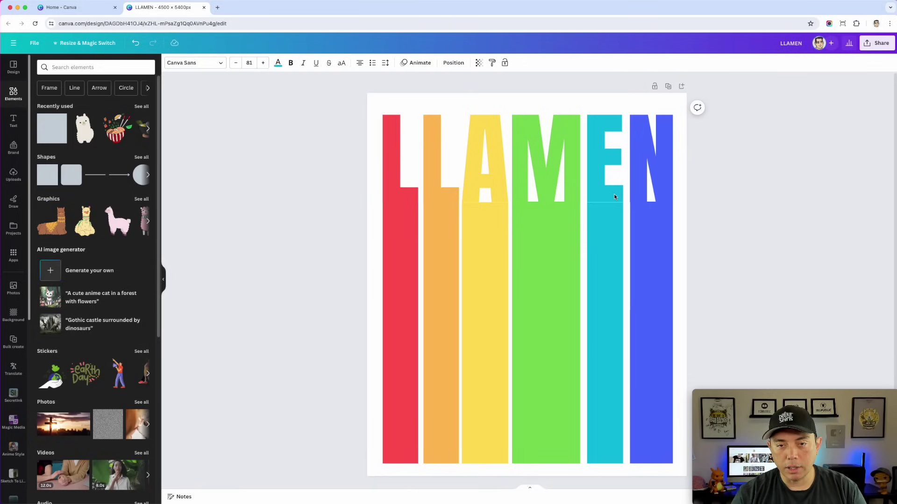
key(Left)
key(Left)
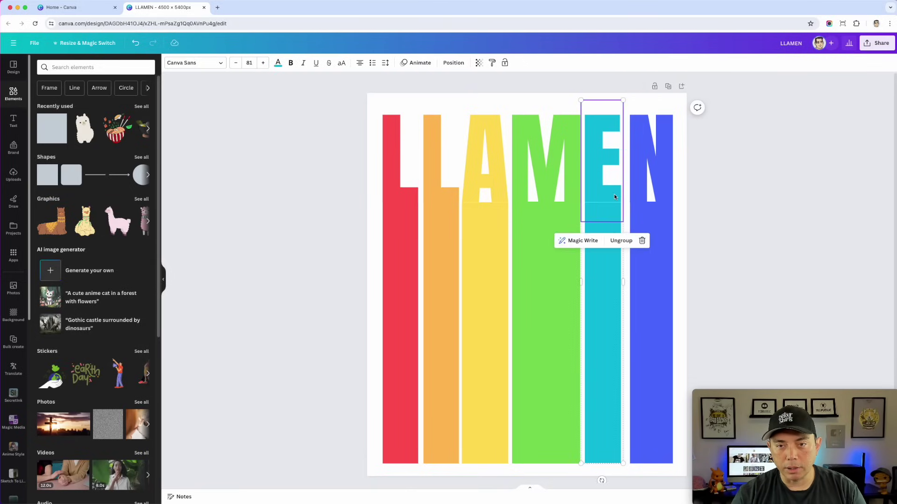
Step: Group the blue N with its rectangle and nudge the group left to narrow the gap after the E
click(657, 168)
shift+click(646, 247)
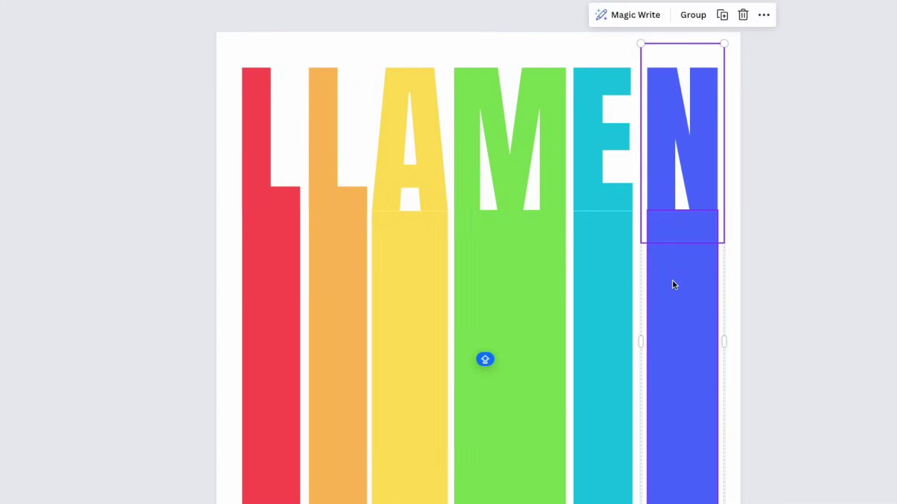
key(ctrl+g)
key(Left)
key(Left)
key(Left)
key(Left)
key(Left)
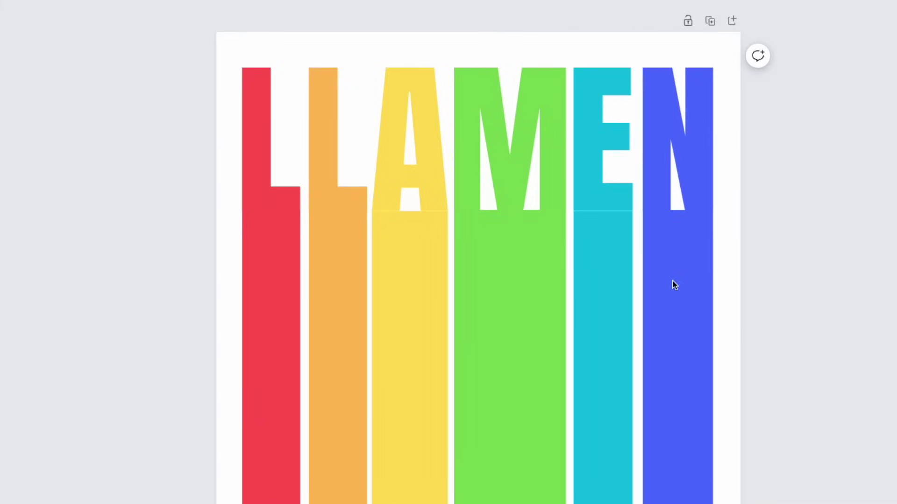
key(Left)
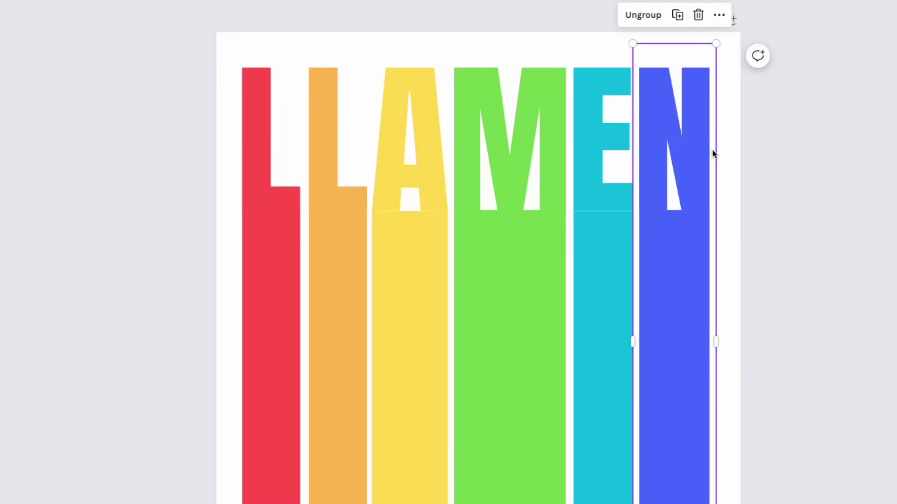
Step: Group the M, the A and the second L each with the rectangle beneath it
click(513, 139)
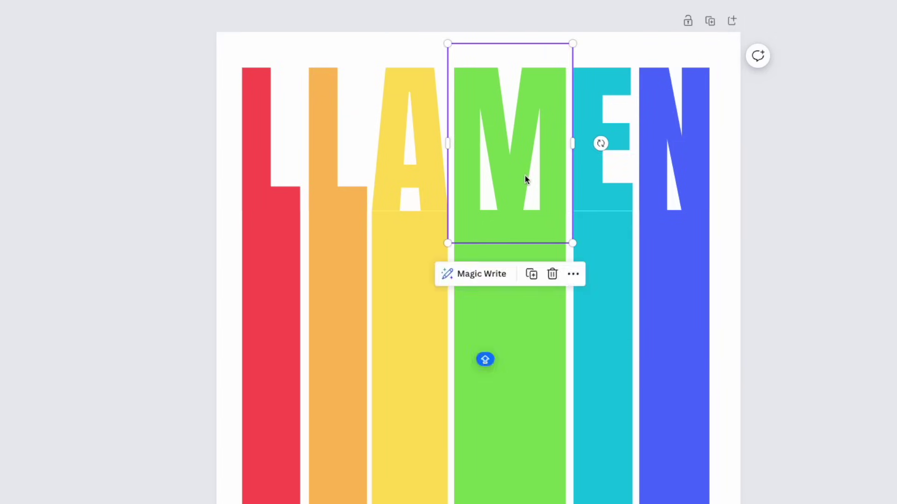
shift+click(495, 316)
key(ctrl+g)
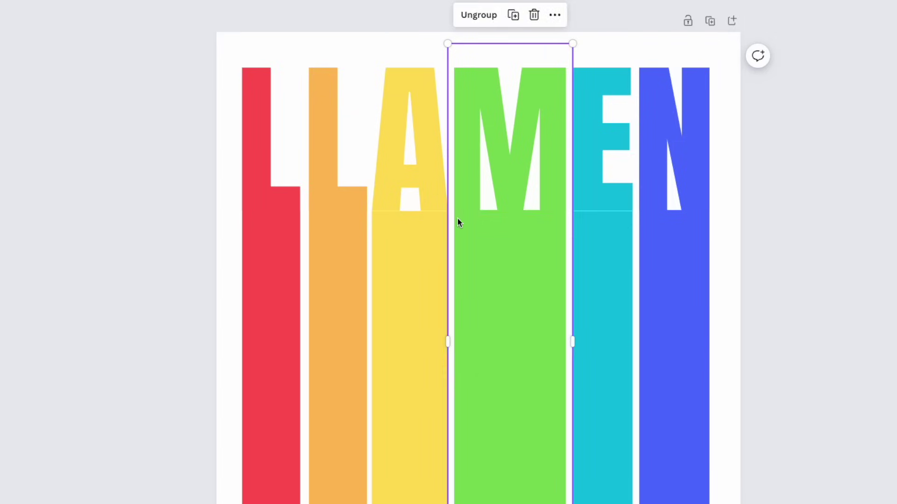
click(430, 201)
shift+click(416, 289)
key(ctrl+g)
click(345, 202)
shift+click(348, 312)
key(ctrl+g)
Step: Shift the A, M, E and N groups together slightly right, away from the second L, and select all the letter groups
click(425, 195)
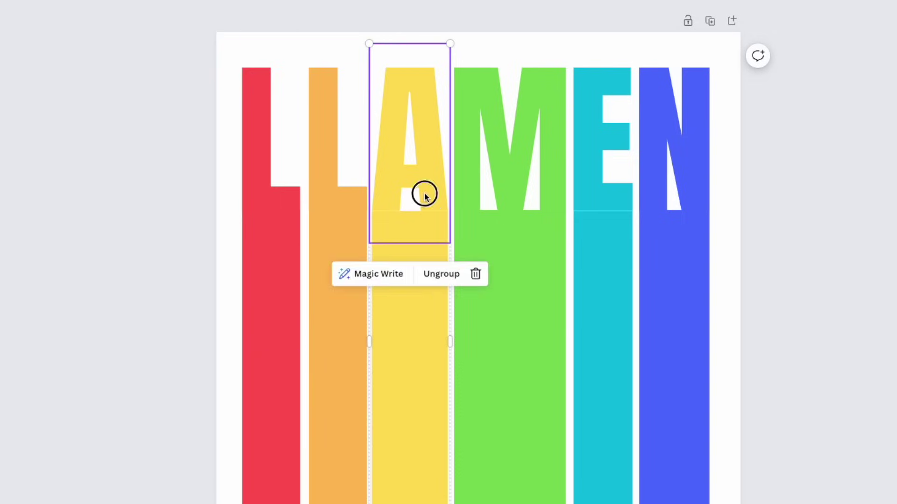
shift+click(492, 197)
shift+click(618, 182)
shift+click(671, 177)
drag(670, 177, 673, 178)
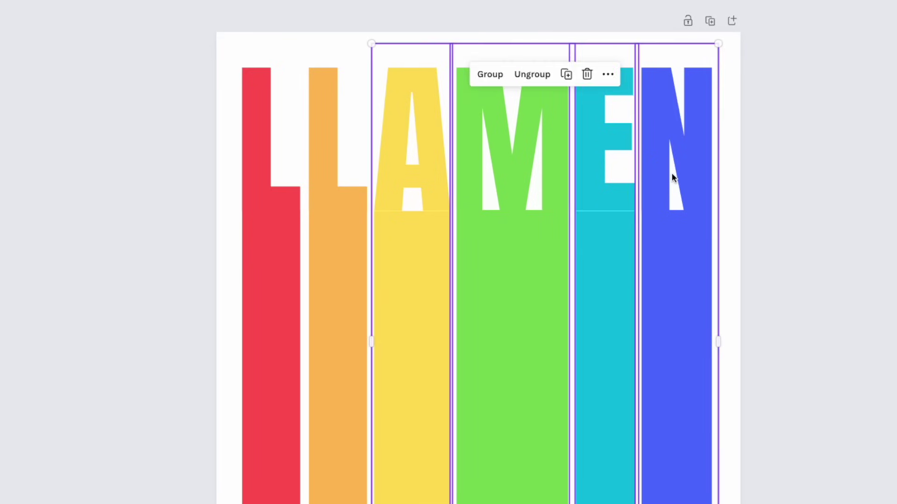
key(Escape)
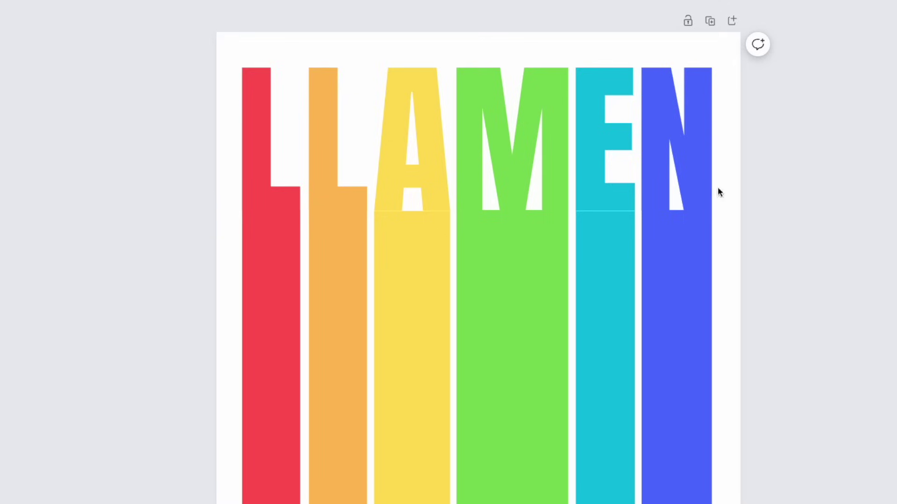
drag(206, 57, 724, 502)
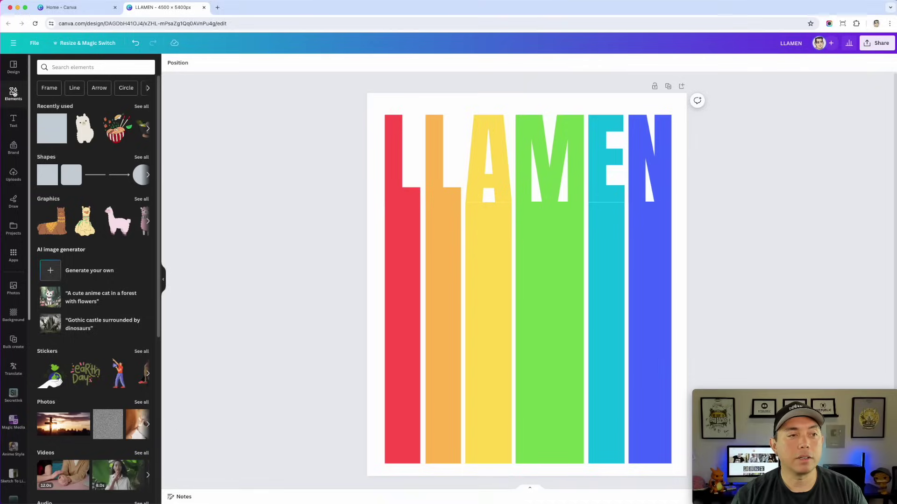
Step: Search the elements for LLAMA, limited to graphics with the Free price filter
click(61, 66)
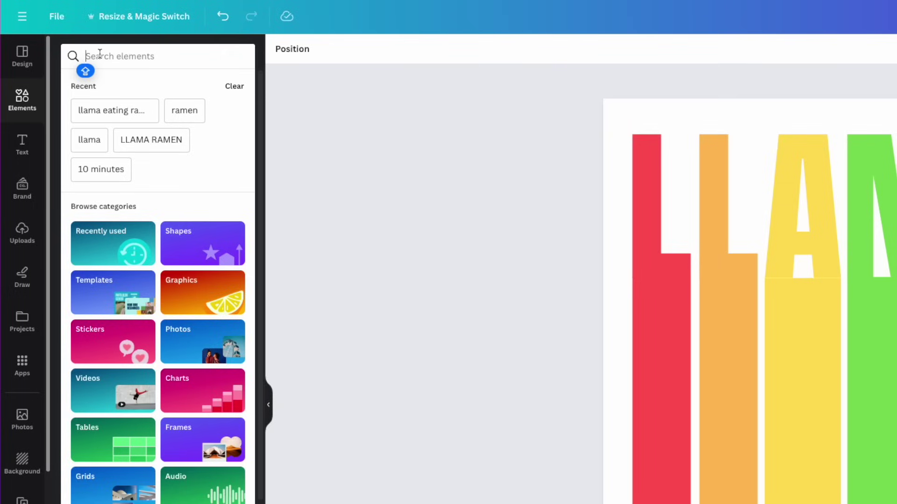
text(LLAMA)
key(Return)
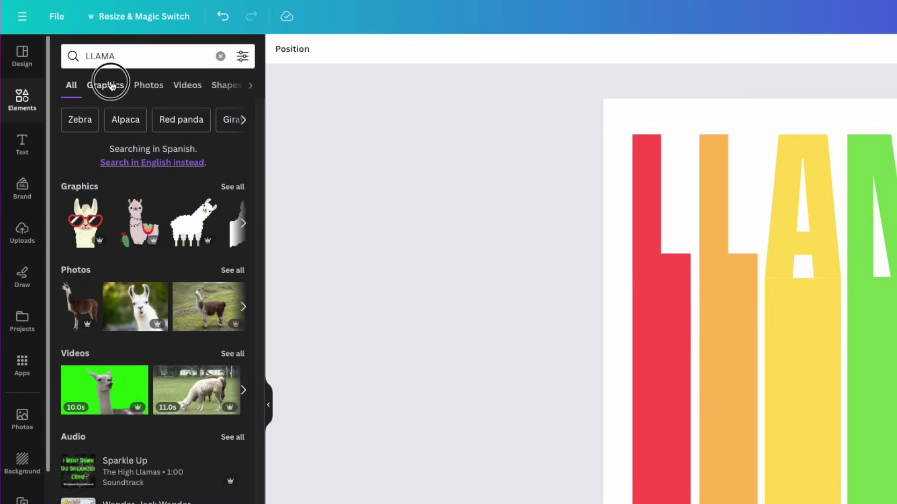
click(112, 86)
click(243, 56)
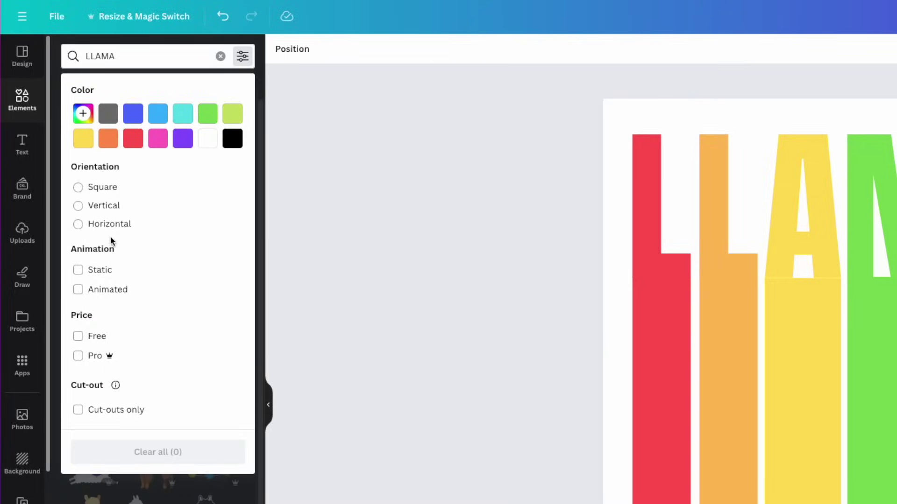
click(77, 337)
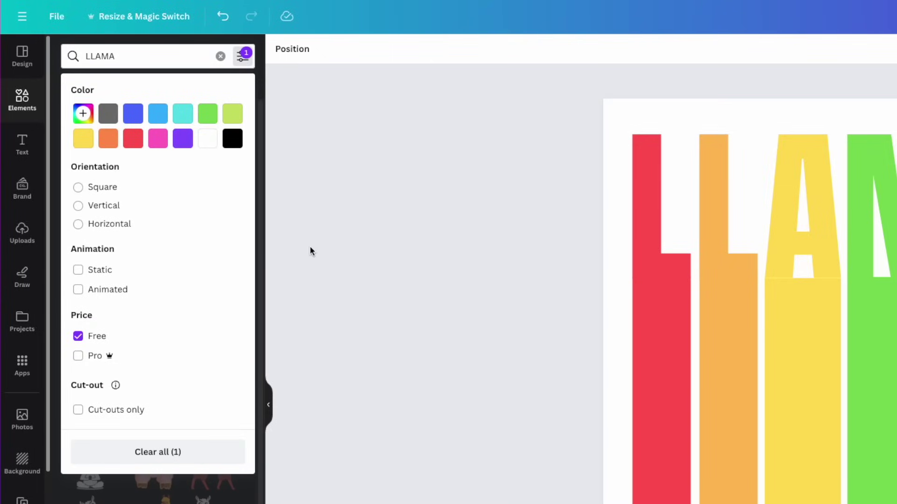
click(310, 250)
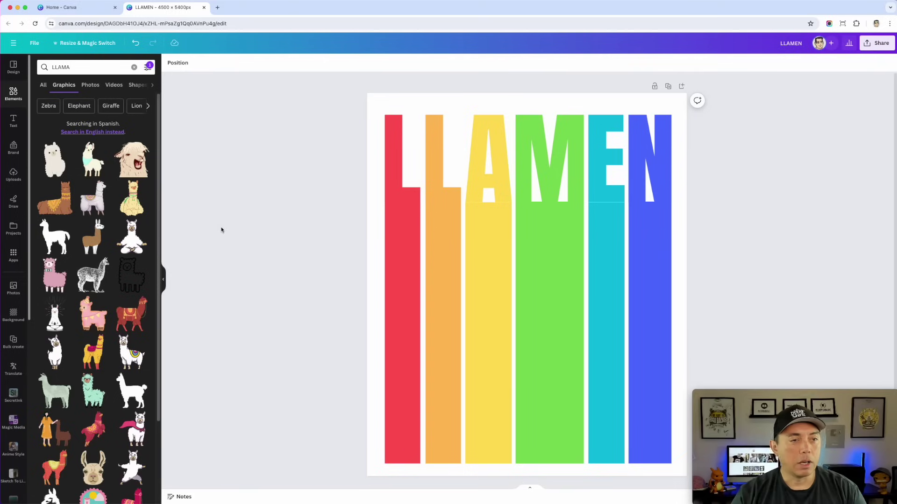
Step: Try the standing llama graphic with the turquoise scarf at a reduced size over the lower stripes, and delete it
click(92, 160)
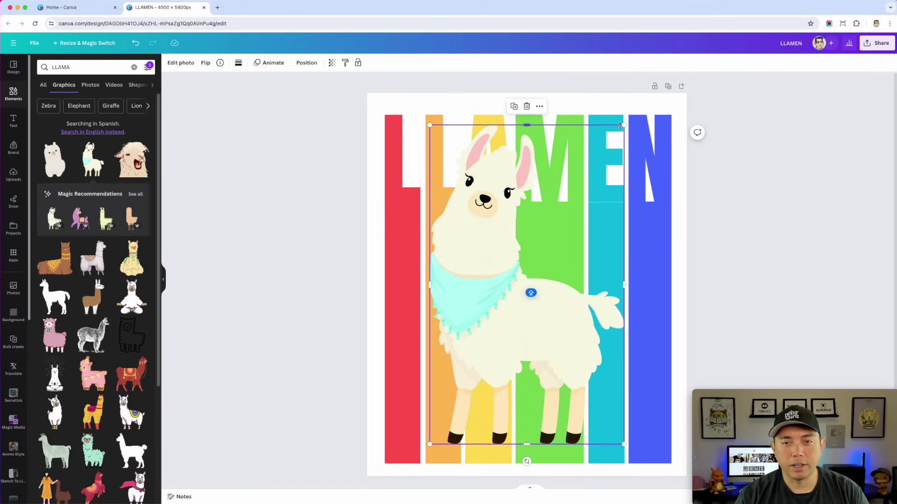
drag(624, 125, 587, 186)
drag(496, 325, 532, 337)
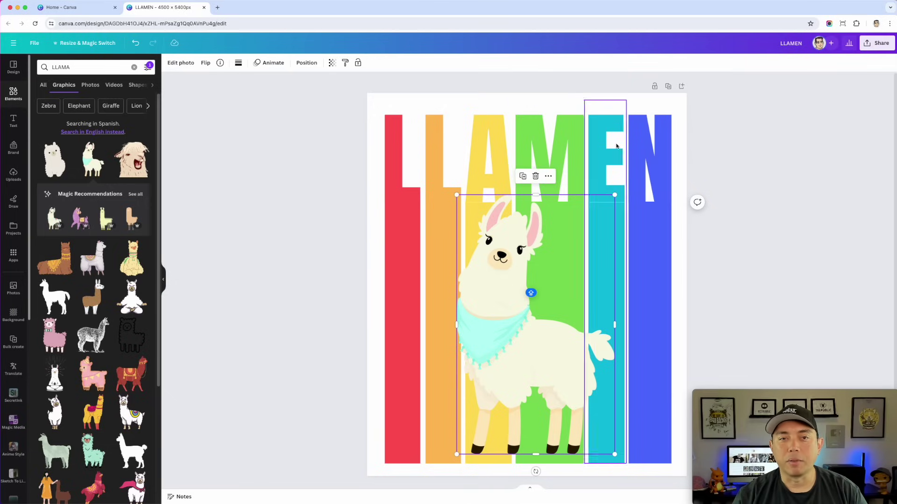
drag(548, 345, 548, 349)
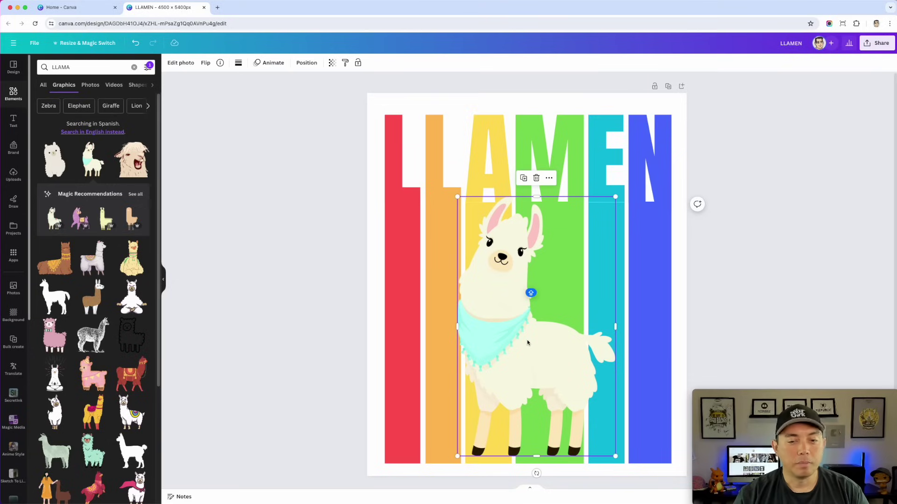
key(Delete)
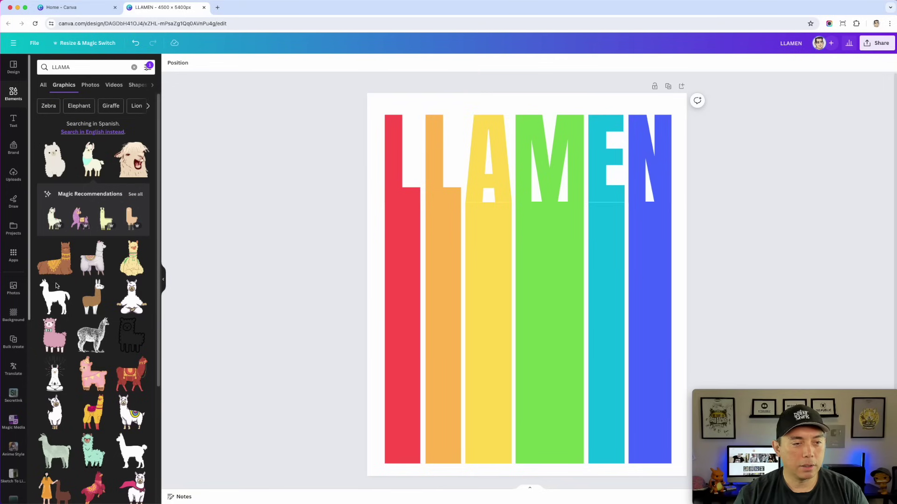
Step: Add the meditating white llama graphic, shrink it and centre it horizontally over the stripes below the lettering
click(126, 295)
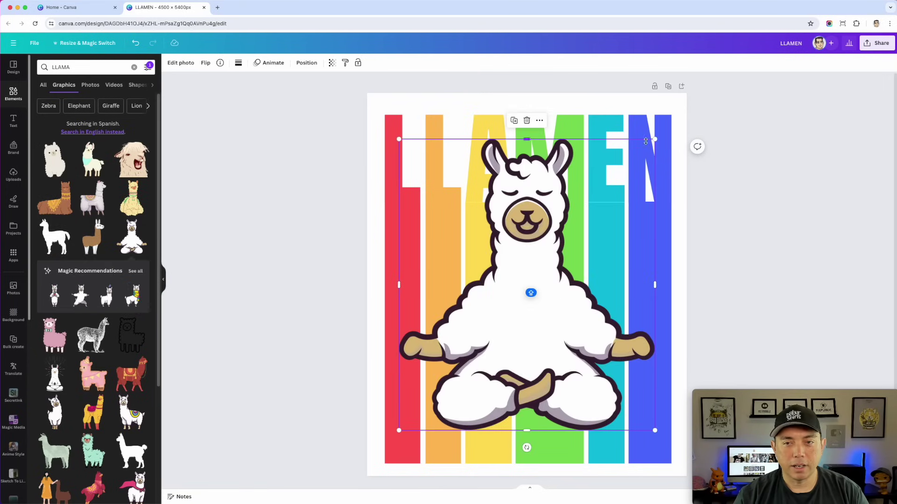
drag(655, 139, 618, 176)
drag(514, 278, 531, 293)
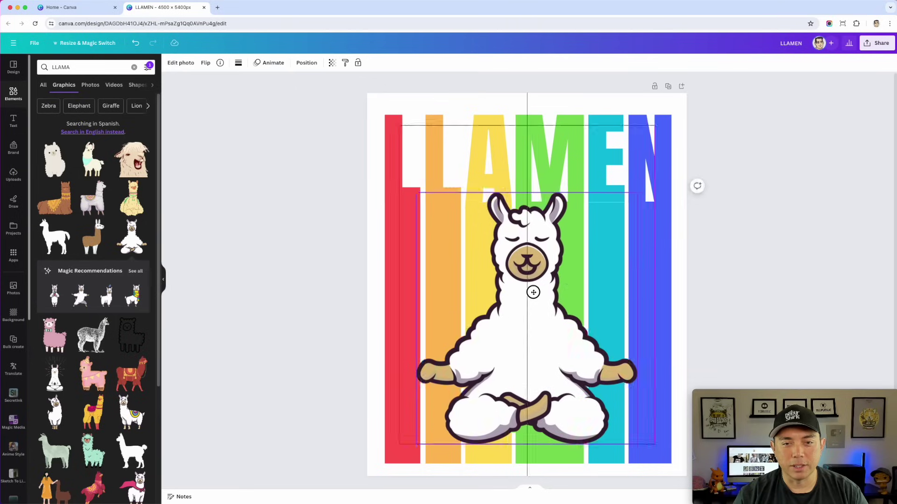
Step: Search the graphics for RAMEN
double_click(68, 68)
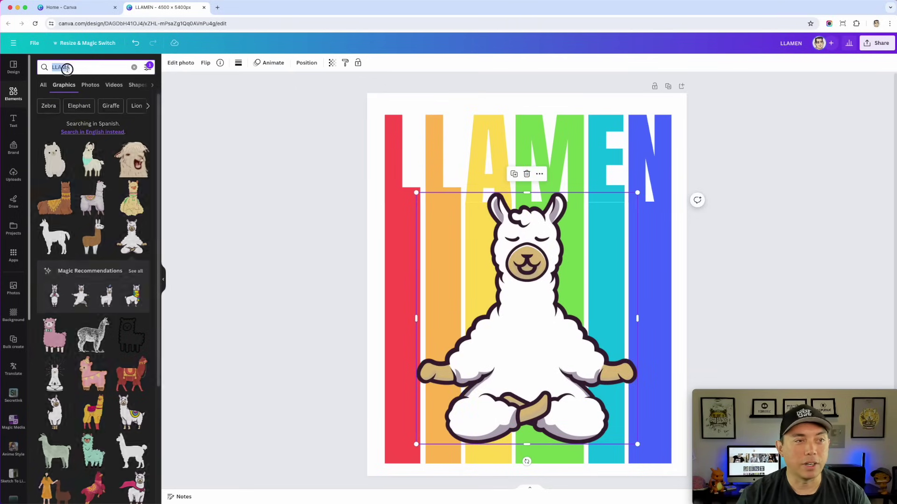
text(RAMEN)
key(Return)
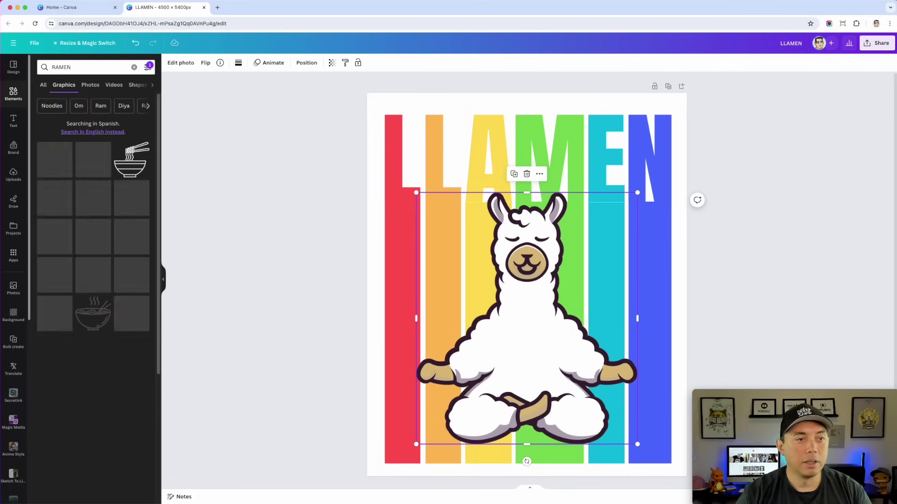
Step: Add the pale ramen bowl with the blue stripe and egg, shrink it and centre it over the meditating llama's lap
click(131, 197)
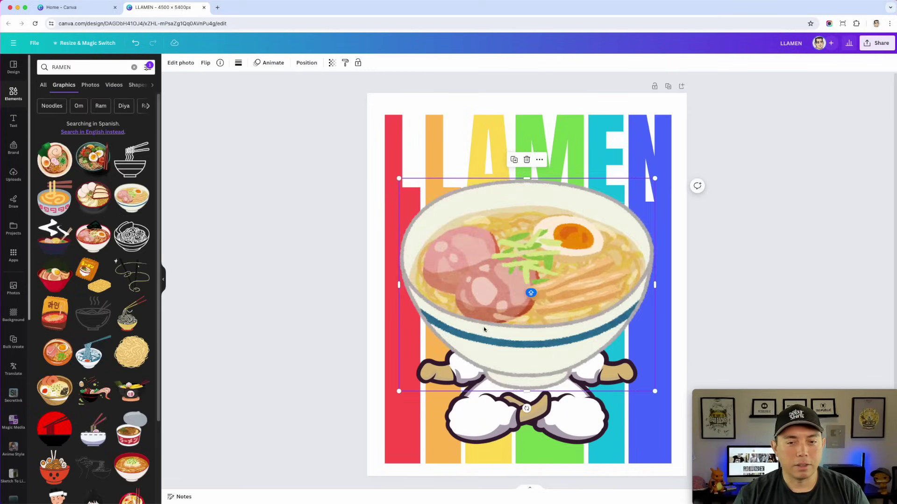
drag(651, 176, 559, 280)
drag(492, 313, 538, 352)
drag(595, 310, 619, 299)
mouse_move(532, 338)
mouse_down()
mouse_move(534, 352)
mouse_move(530, 346)
mouse_up()
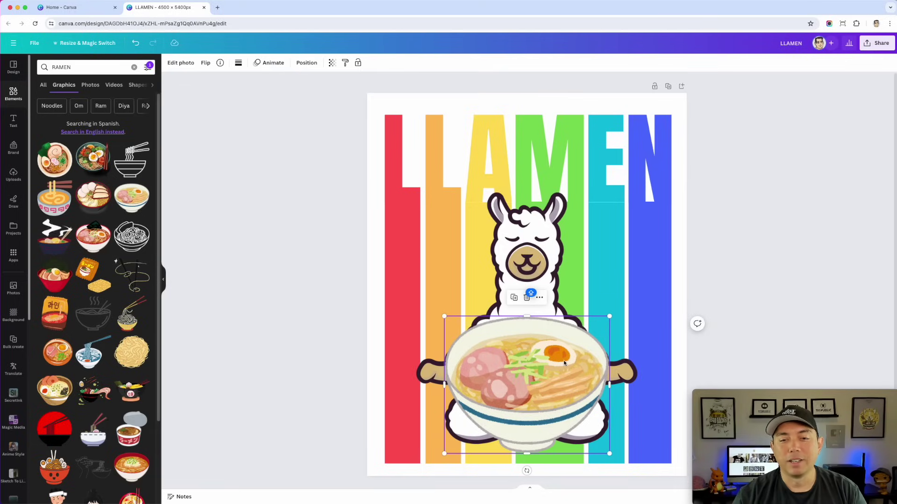
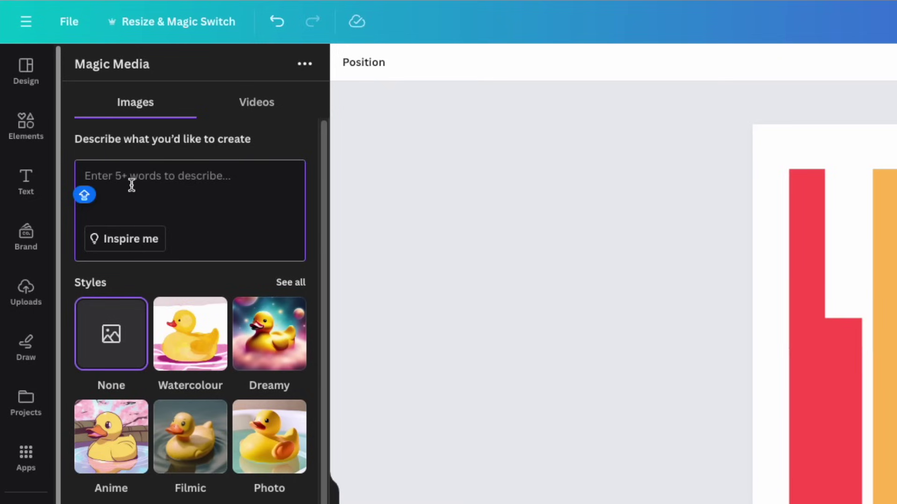
Step: Enter the Magic Media image prompt "A cartoon llama eating ramen"
click(132, 185)
text(A L)
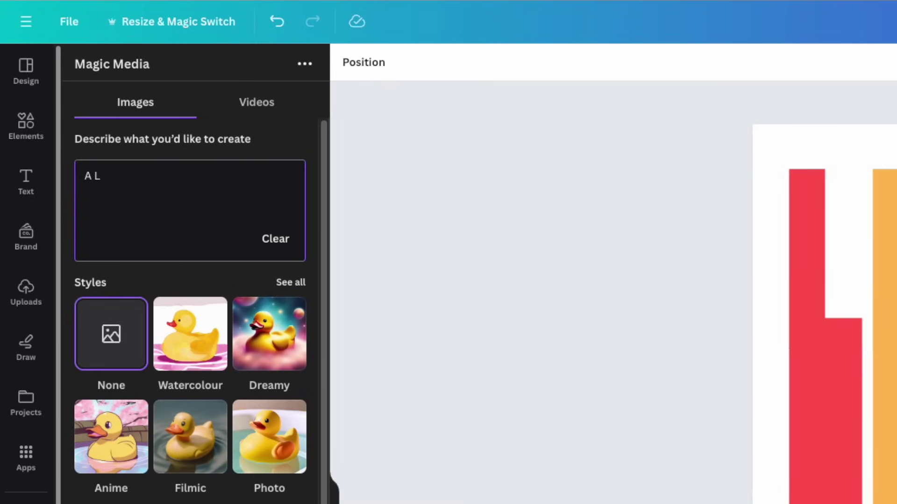
text(LMAama eating ramen)
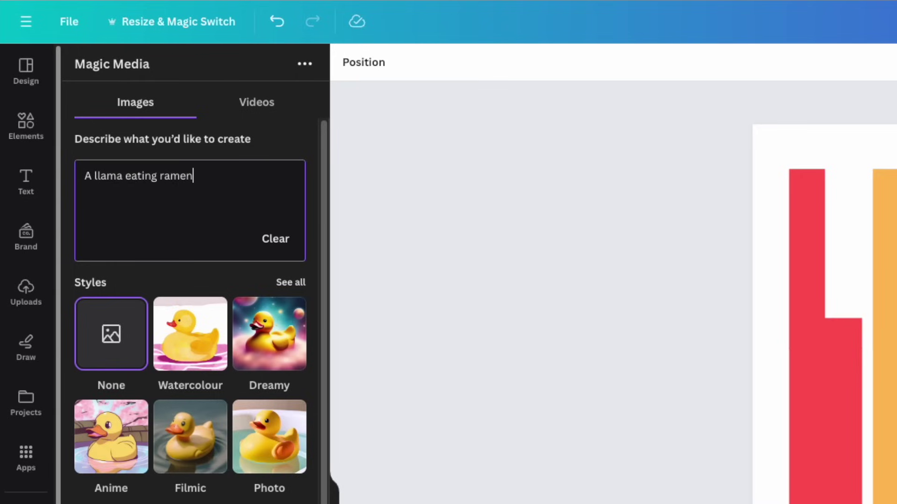
click(95, 176)
text(cartoon)
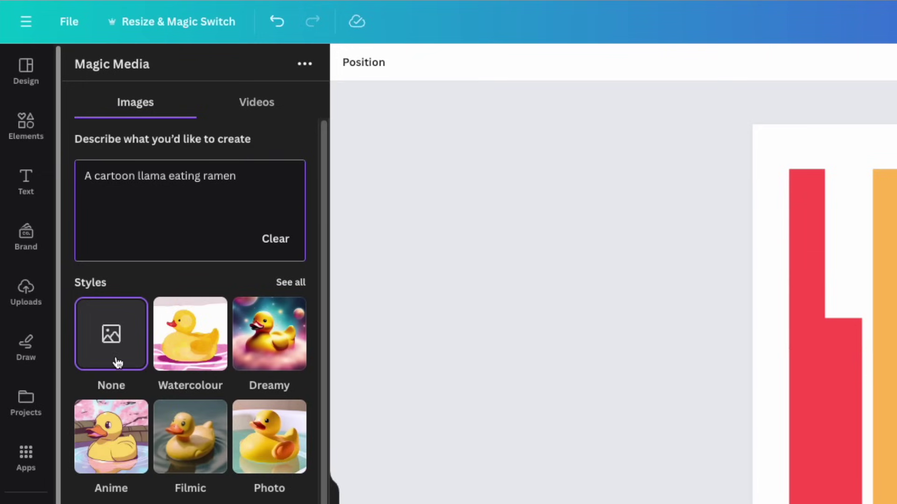
Step: Choose the Concept art style from the full style list and generate the images in the Square aspect ratio
click(287, 284)
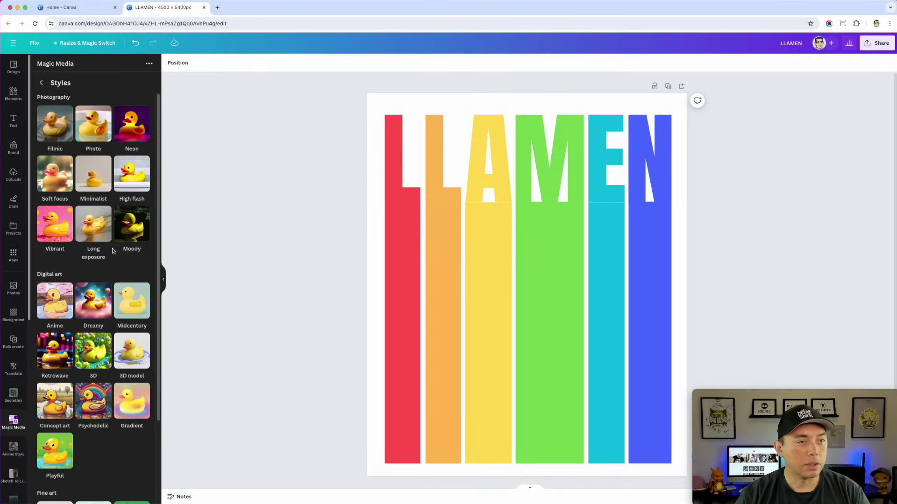
scroll(112, 258, down, 3)
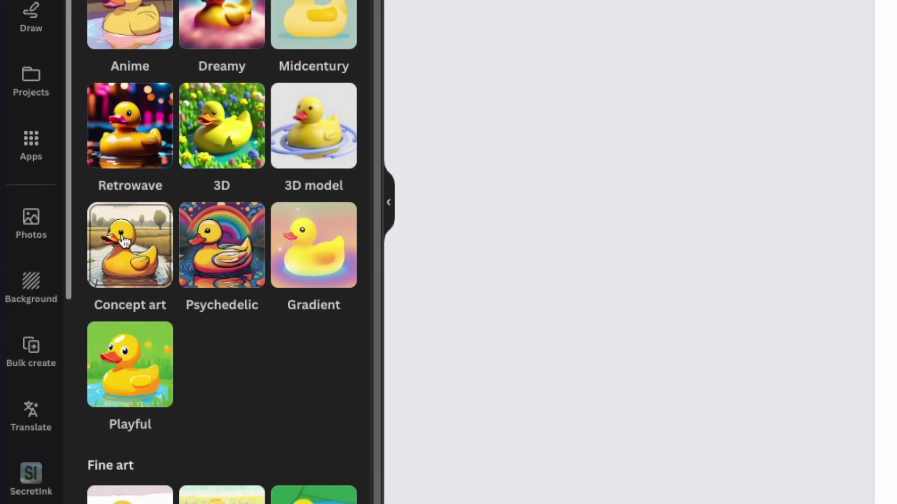
click(124, 240)
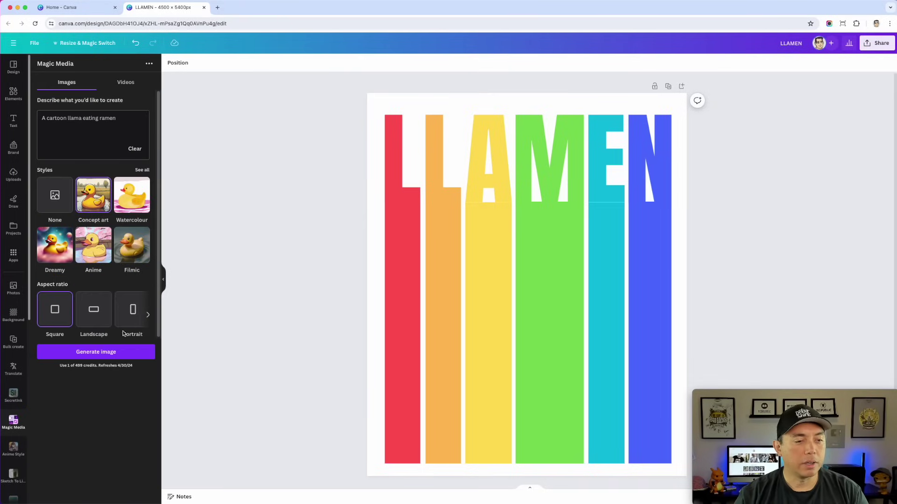
click(103, 353)
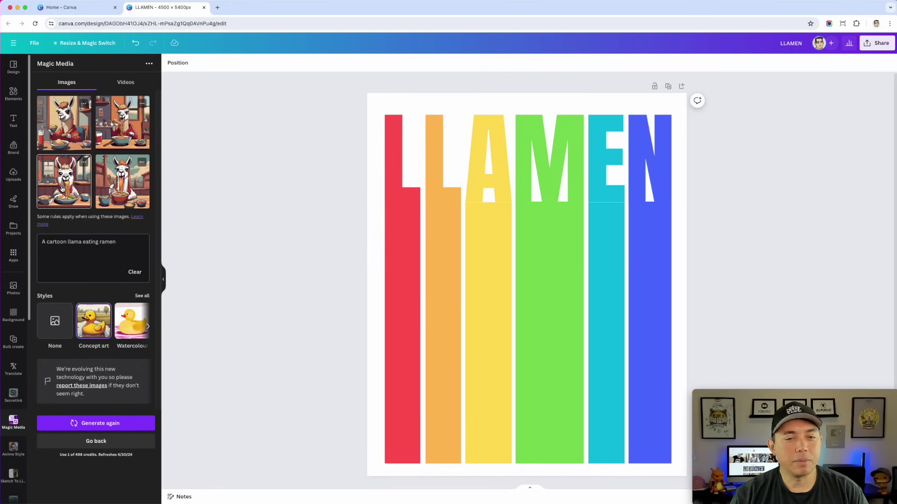
Step: Add the generated image of the red-scarfed llama with three bowls and move it down below the lettering
click(62, 188)
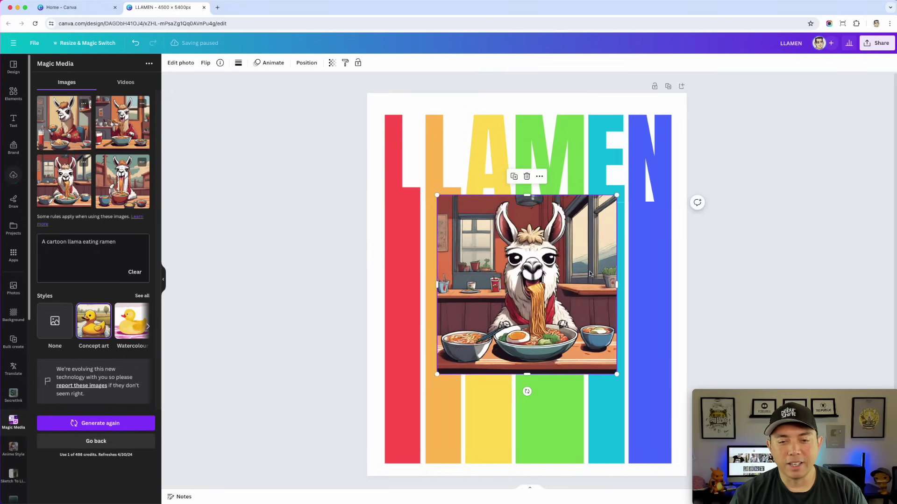
drag(585, 273, 586, 317)
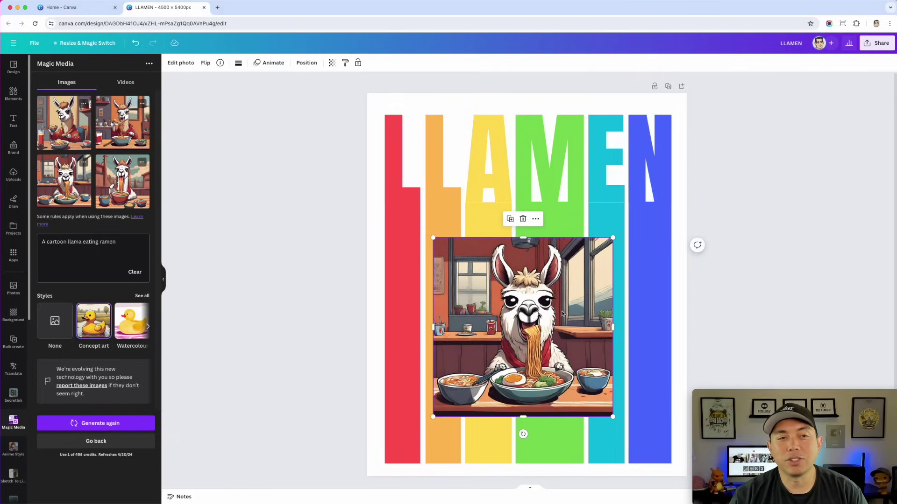
Step: Remove the llama image's background and enlarge the cutout over the lower stripes
click(175, 65)
click(59, 127)
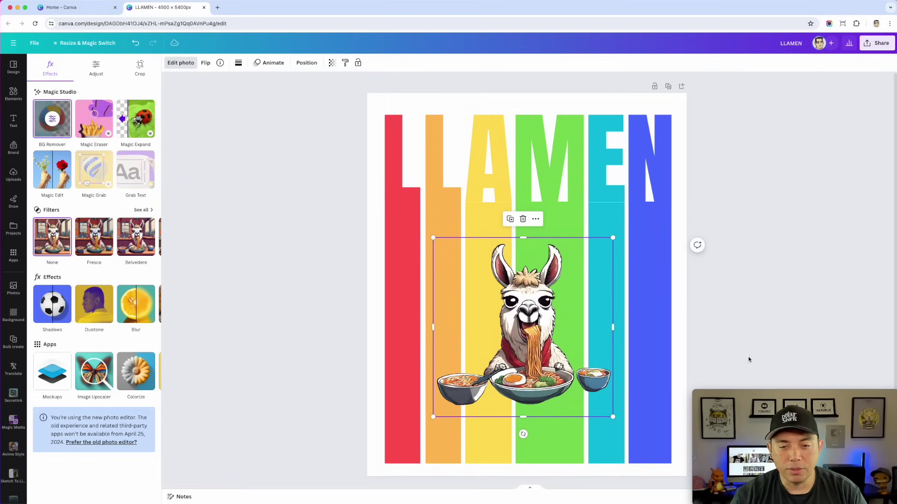
drag(614, 236, 686, 187)
drag(528, 327, 538, 343)
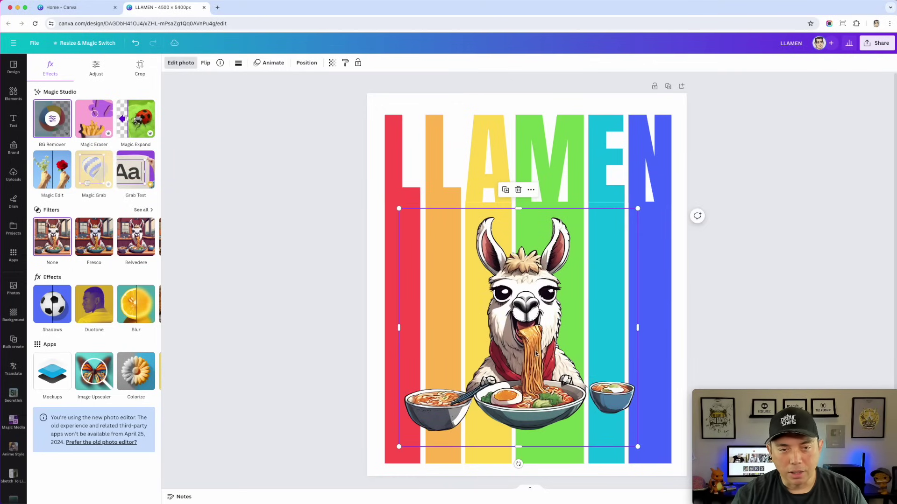
Step: Erase both side bowls, the leftover specks and the protruding chopstick ends from the llama image with Magic Eraser
click(87, 121)
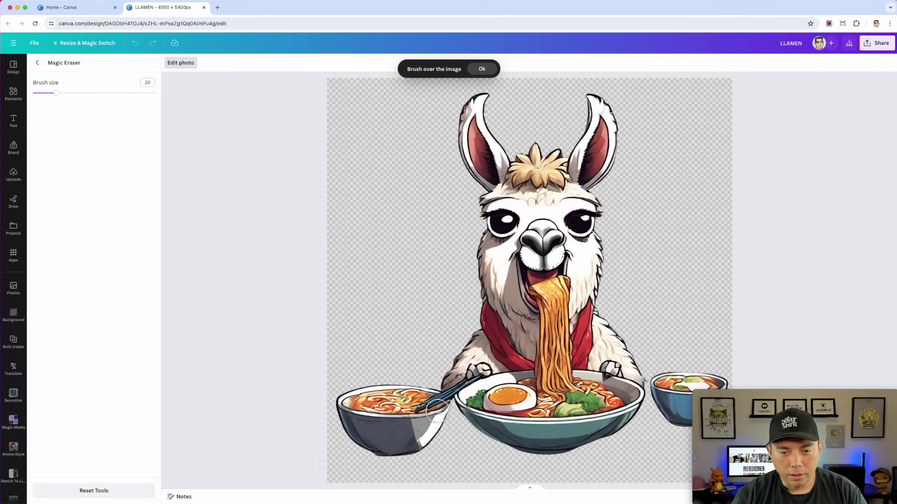
mouse_move(429, 397)
mouse_down()
mouse_move(433, 436)
mouse_move(407, 452)
mouse_move(371, 454)
mouse_move(352, 433)
mouse_move(342, 395)
mouse_move(419, 395)
mouse_move(358, 430)
mouse_move(365, 406)
mouse_move(416, 420)
mouse_move(430, 411)
mouse_move(395, 436)
mouse_move(366, 438)
mouse_up()
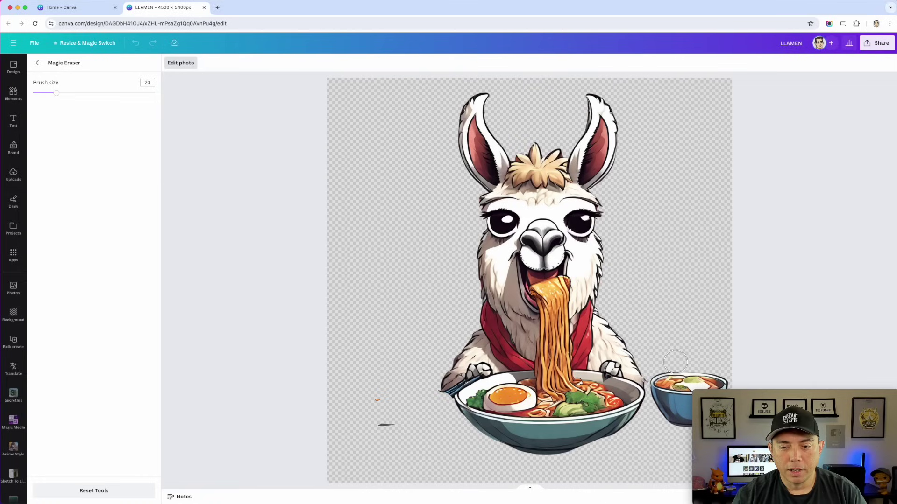
mouse_move(674, 360)
mouse_down()
mouse_move(663, 403)
mouse_move(685, 418)
mouse_move(718, 382)
mouse_move(692, 375)
mouse_move(672, 390)
mouse_move(694, 379)
mouse_move(719, 405)
mouse_move(727, 378)
mouse_move(715, 421)
mouse_move(670, 422)
mouse_move(701, 422)
mouse_move(677, 364)
mouse_move(717, 368)
mouse_up()
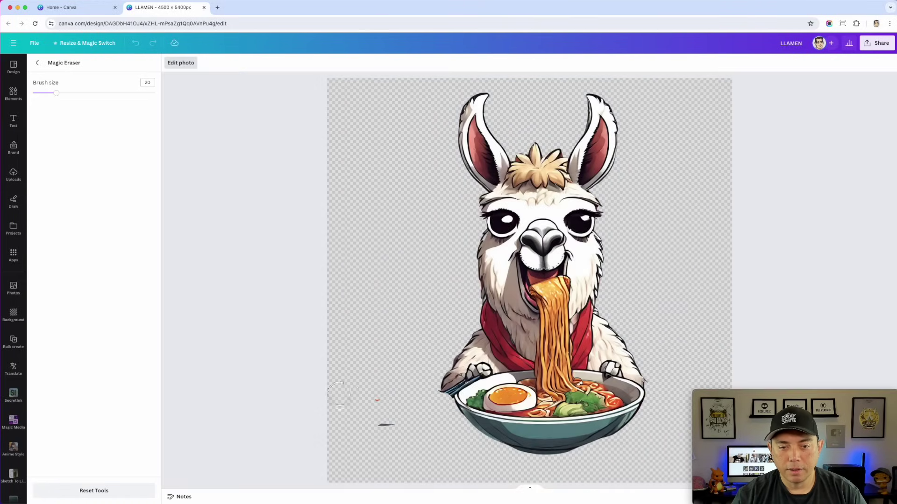
mouse_move(376, 391)
mouse_down()
mouse_move(382, 428)
mouse_move(405, 432)
mouse_move(374, 388)
mouse_up()
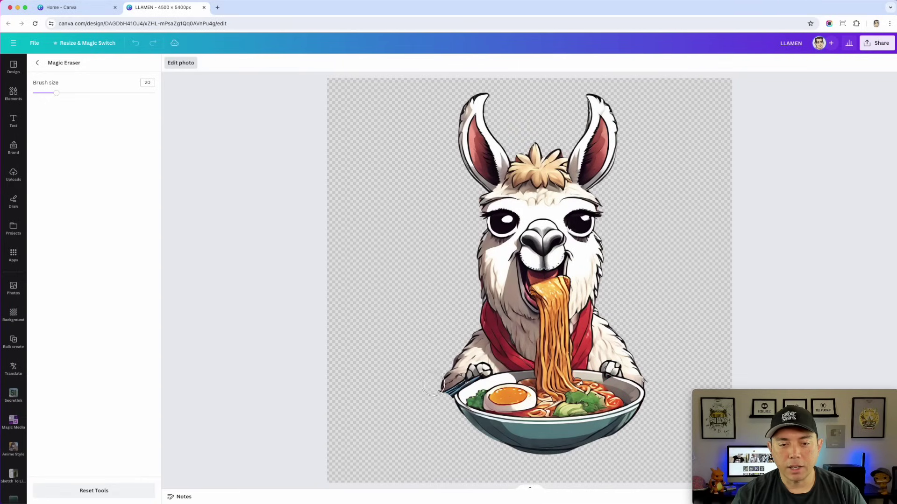
drag(427, 386, 442, 401)
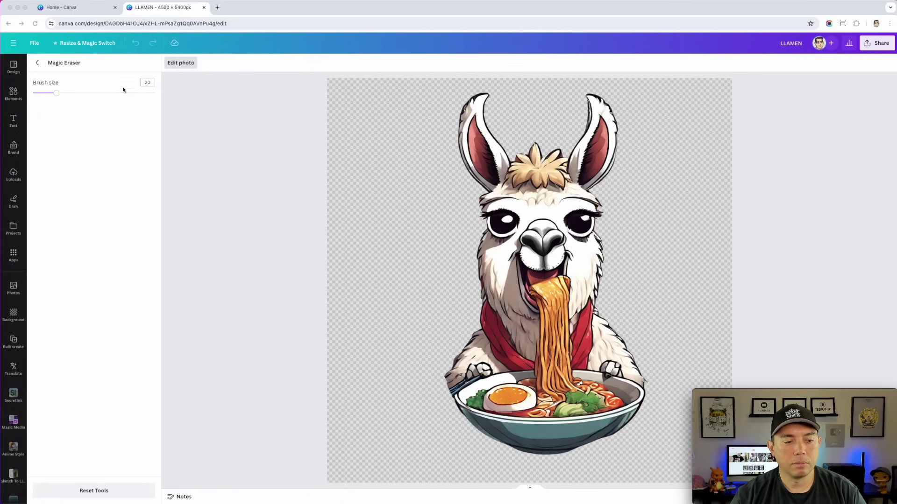
click(36, 63)
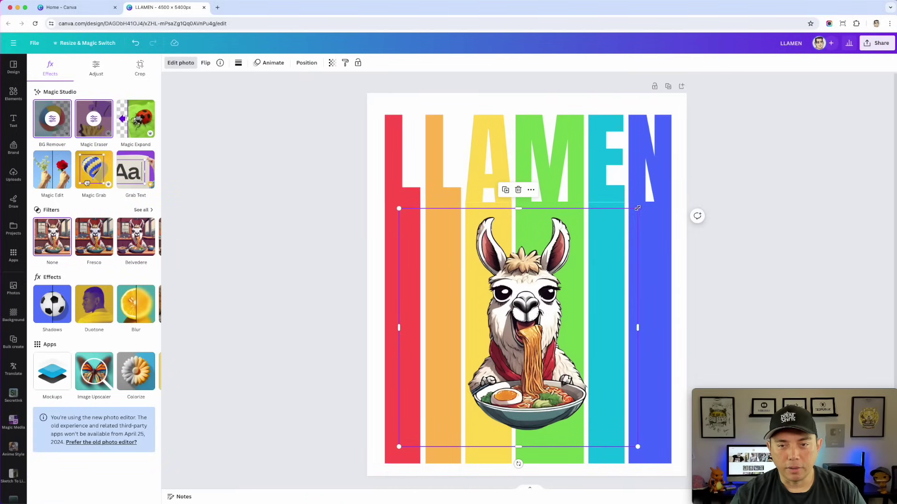
Step: Enlarge the llama further so its ears reach the bottom of the lettering, and position it near the page's horizontal centre
drag(638, 209, 649, 233)
drag(664, 200, 674, 184)
drag(557, 291, 548, 290)
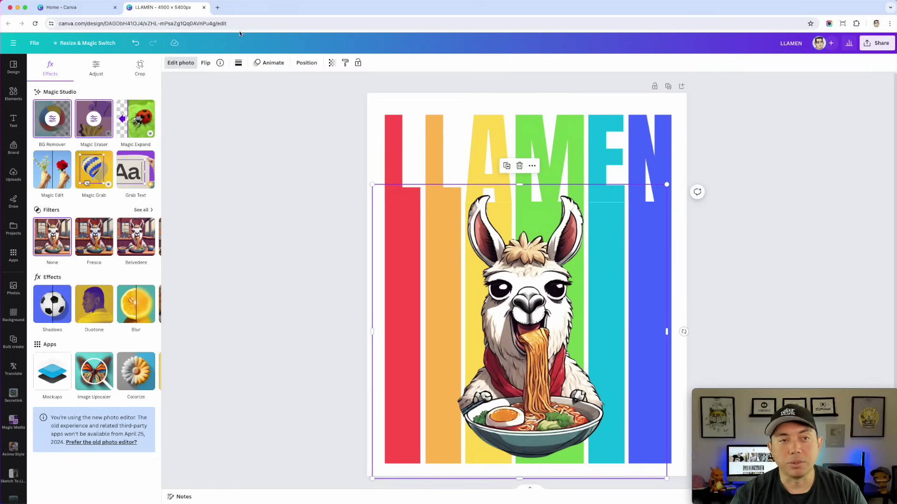
Step: Open the Ideogram website in a new browser tab
click(218, 8)
click(186, 24)
text(id)
key(Return)
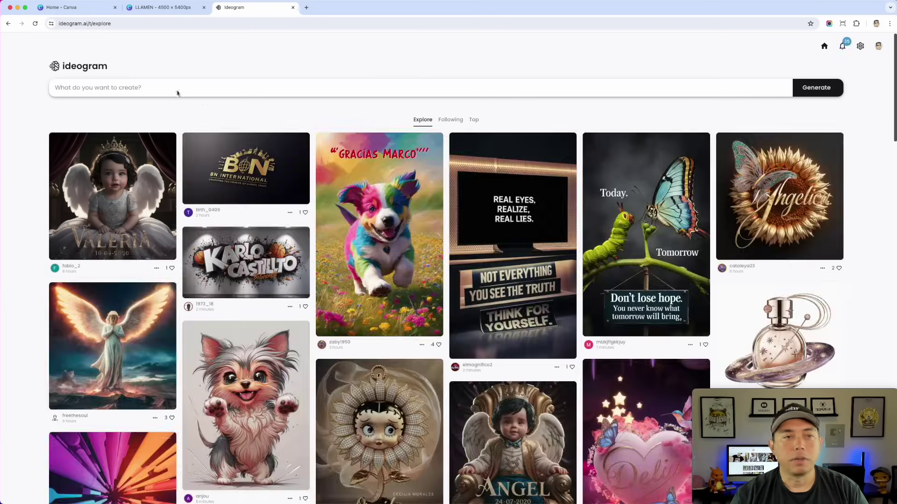
Step: Generate Ideogram images from the prompt "A cartoon llama eating ramen"
click(149, 86)
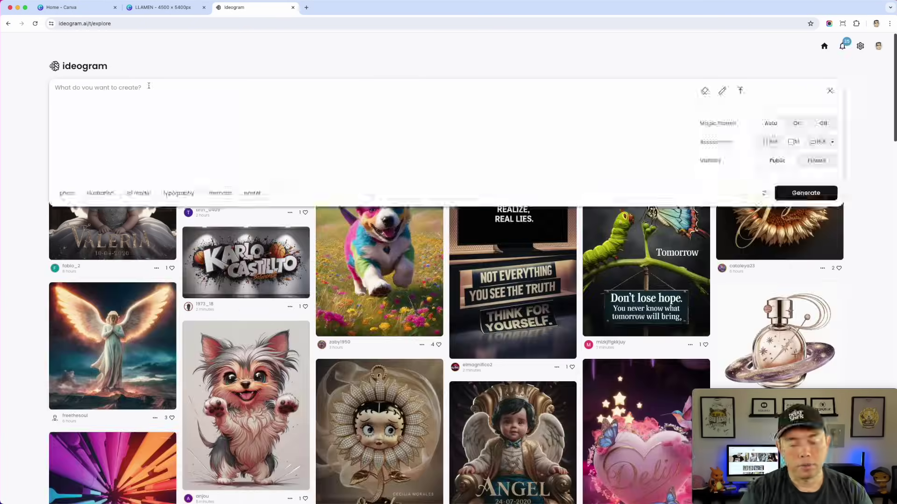
text(A cartoon l)
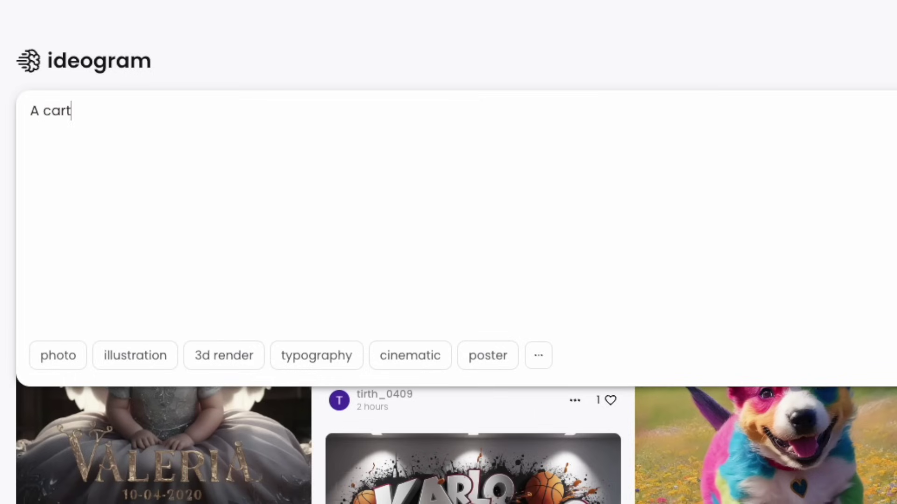
text(lma)
key(BackSpace)
key(BackSpace)
text(ama eating ramen)
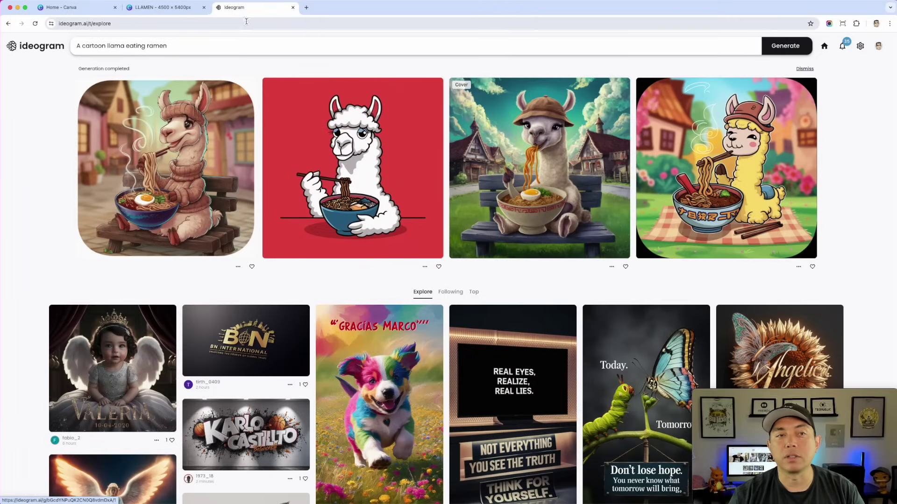
Step: Return to the LLAMEN design in Canva, review the available Magic Media styles and deselect the llama image
click(171, 8)
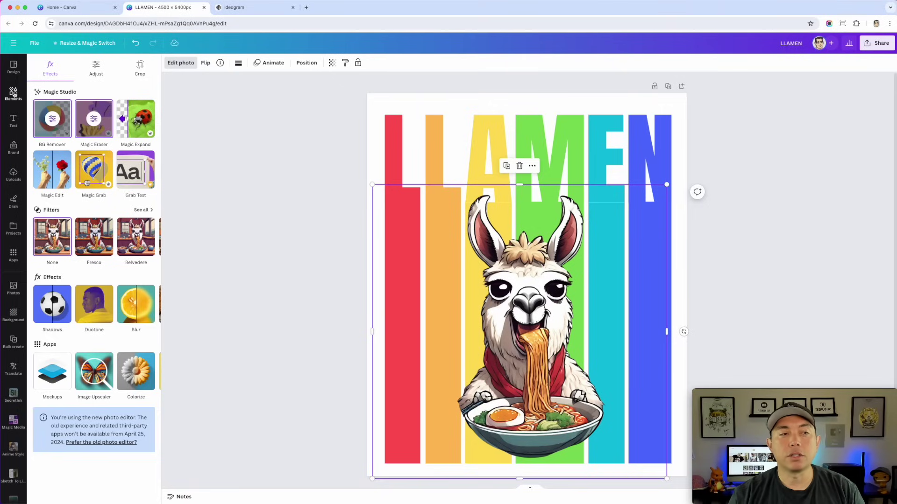
click(13, 93)
click(88, 270)
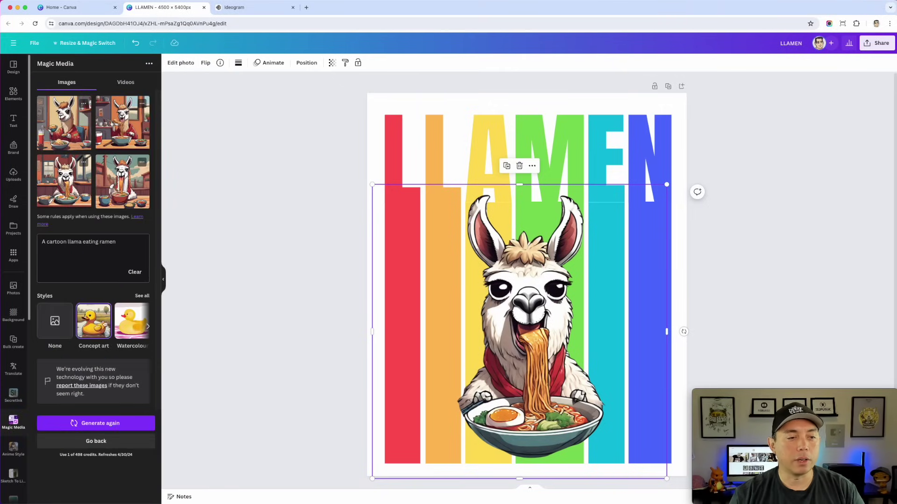
click(141, 296)
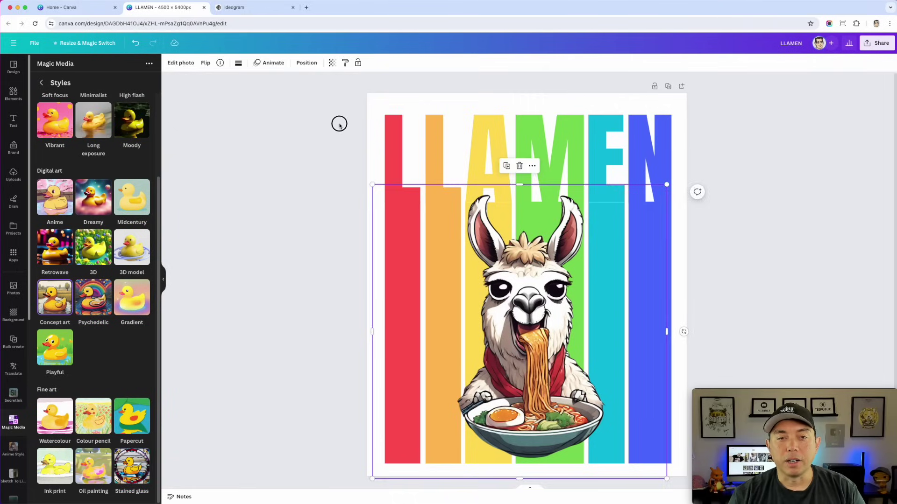
click(339, 124)
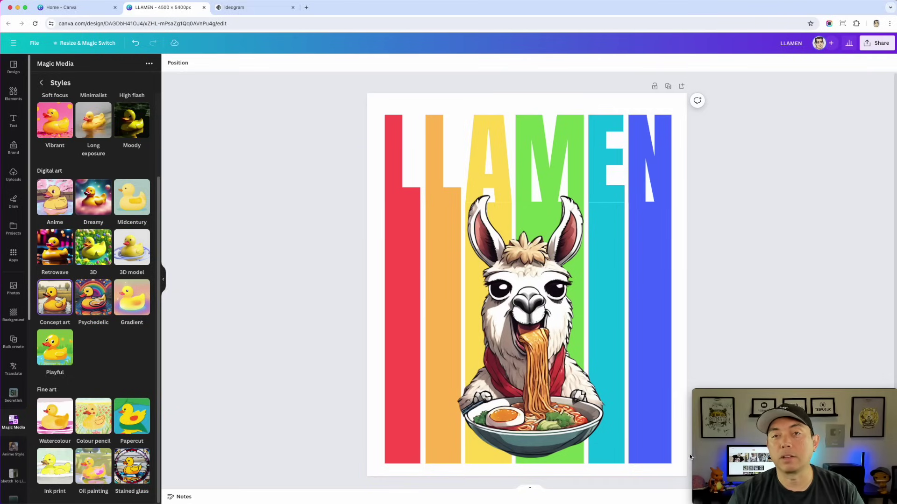
click(655, 385)
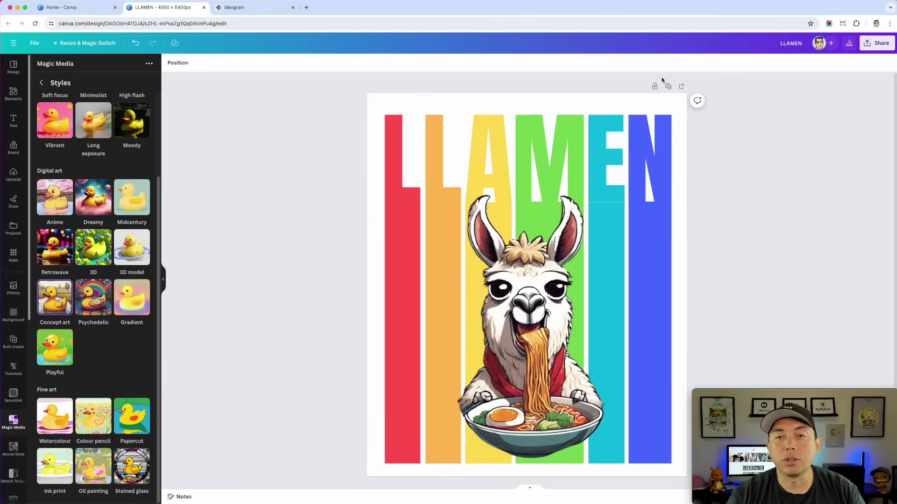
Step: Download the LLAMEN design as a PNG at 4,500 × 5,400 px without a transparent background
click(875, 45)
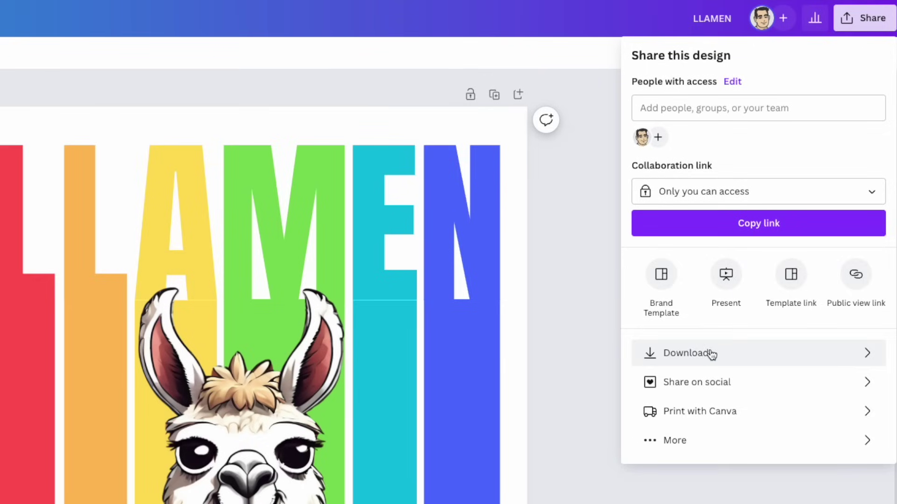
click(789, 232)
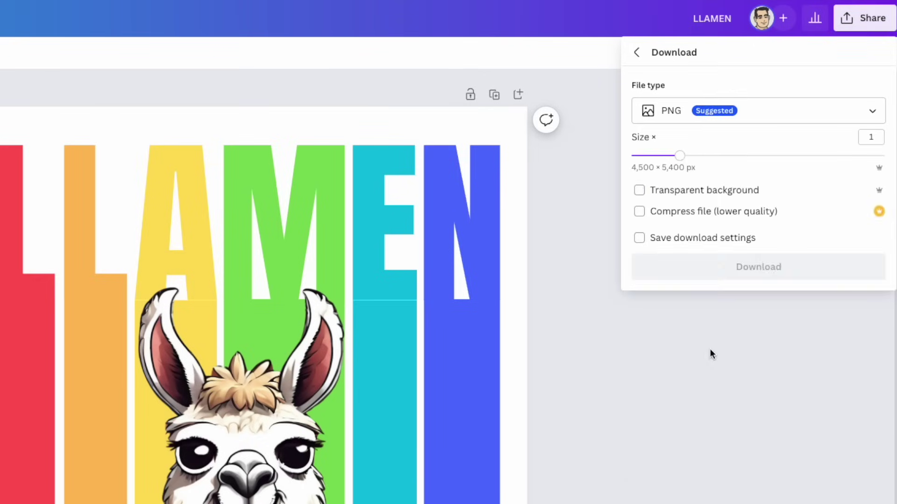
click(676, 193)
click(780, 213)
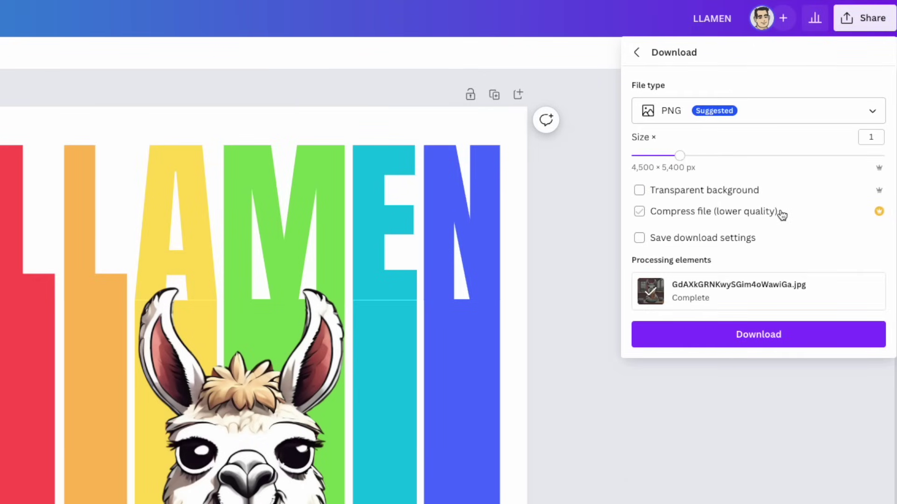
click(778, 196)
click(727, 190)
click(753, 341)
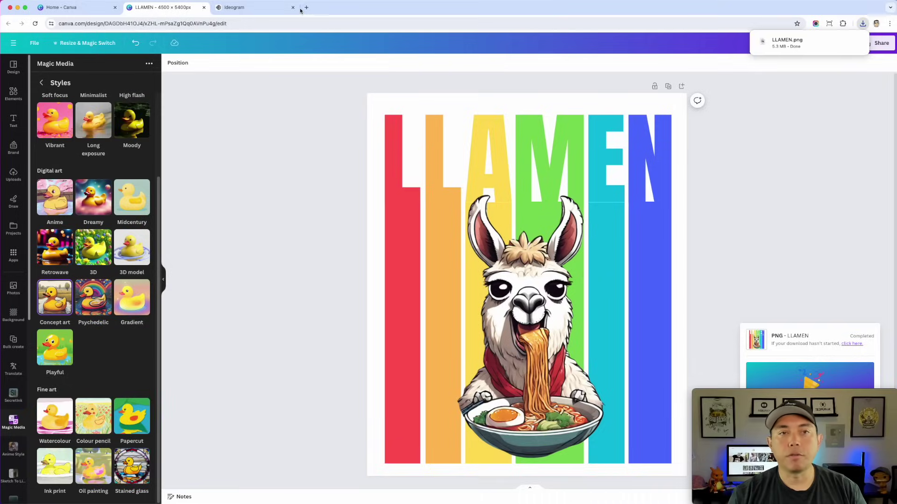
Step: Open Photopea in a new browser tab, load the downloaded LLAMEN image into it and close the intro banner
click(307, 8)
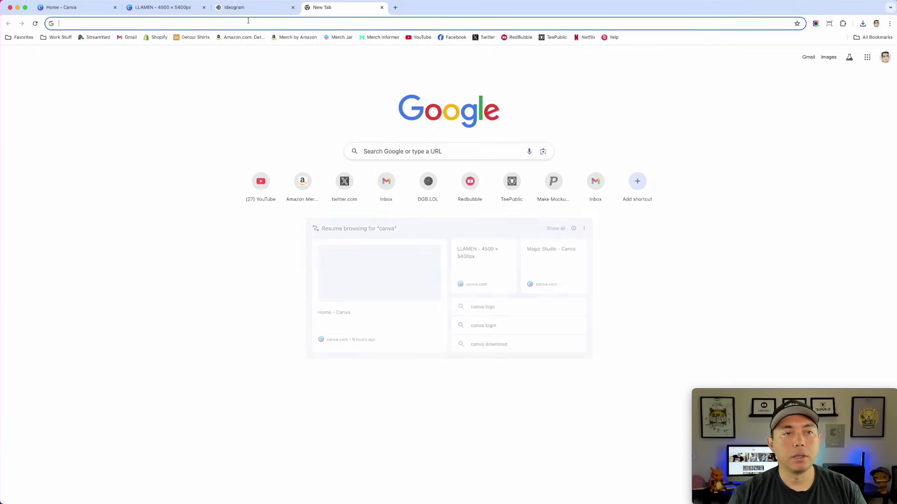
click(247, 20)
text(photopea)
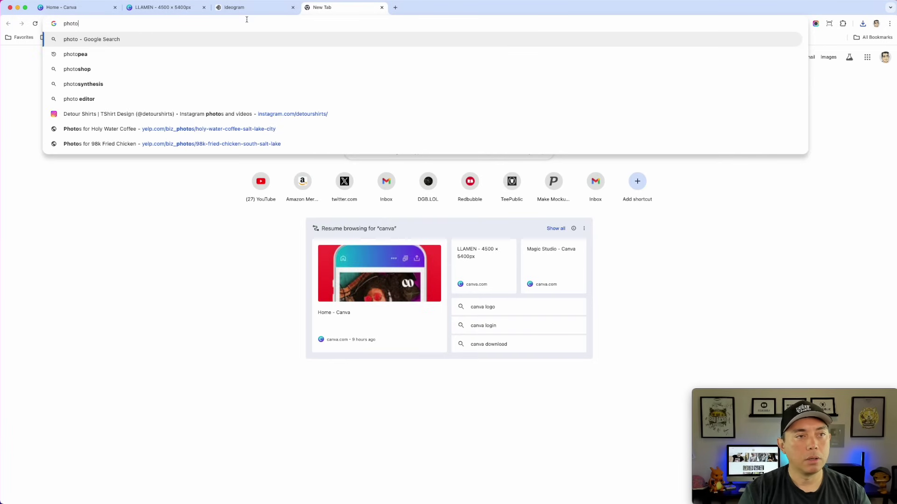
key(Return)
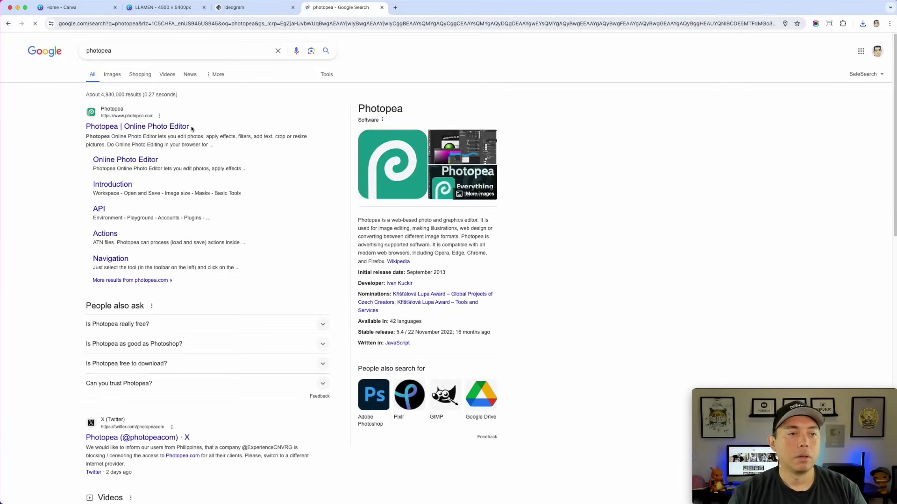
click(135, 126)
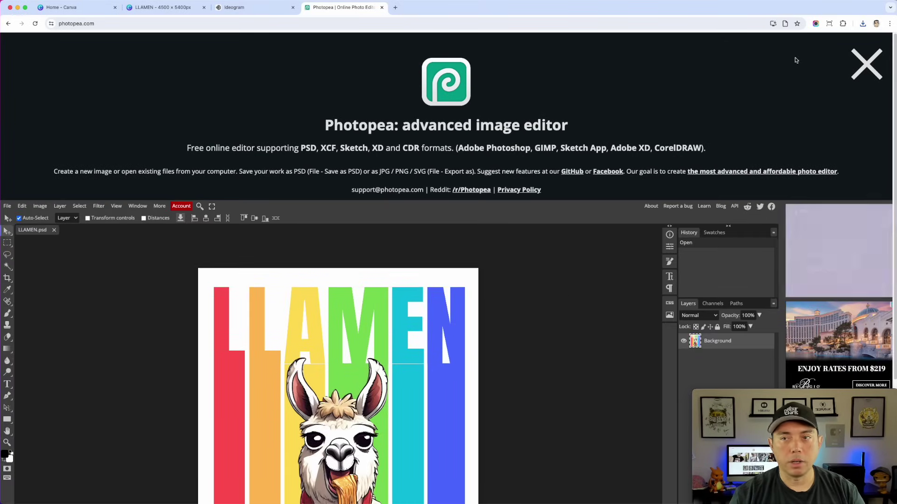
click(866, 64)
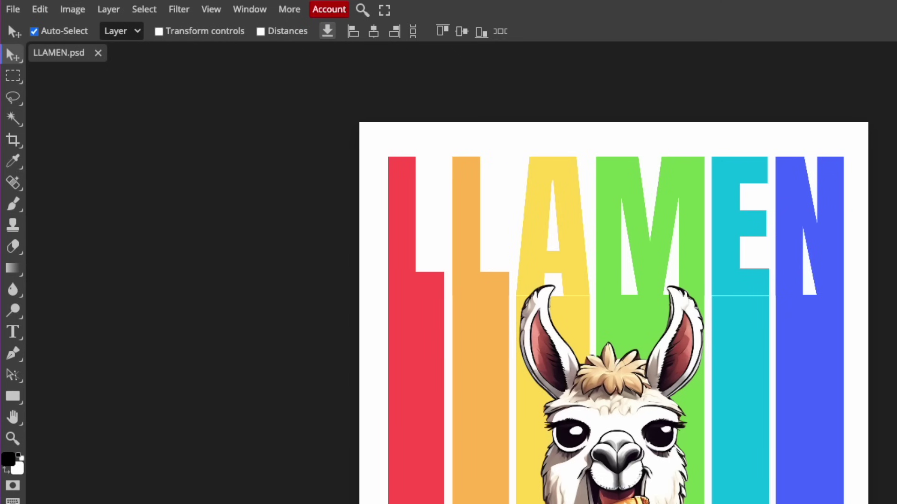
Step: Select the white background and the enclosed white gaps in the letters with the Magic Wand, delete them and clear the selection
click(7, 98)
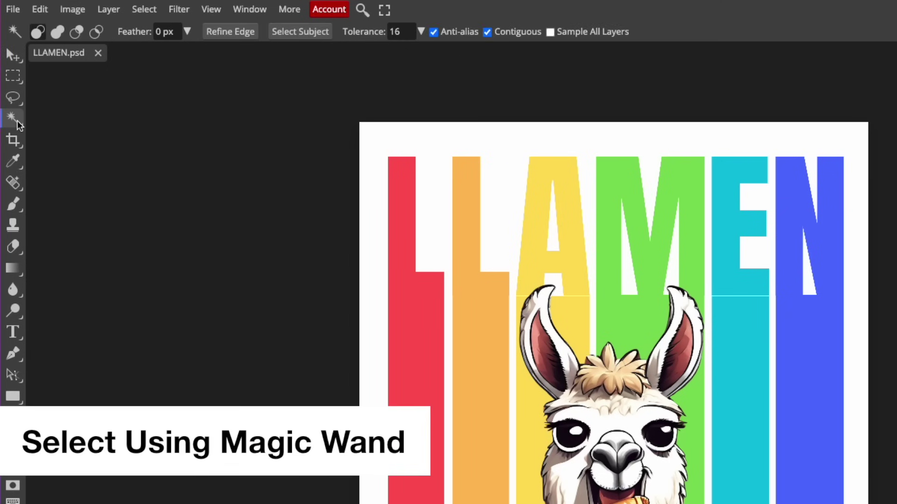
click(396, 138)
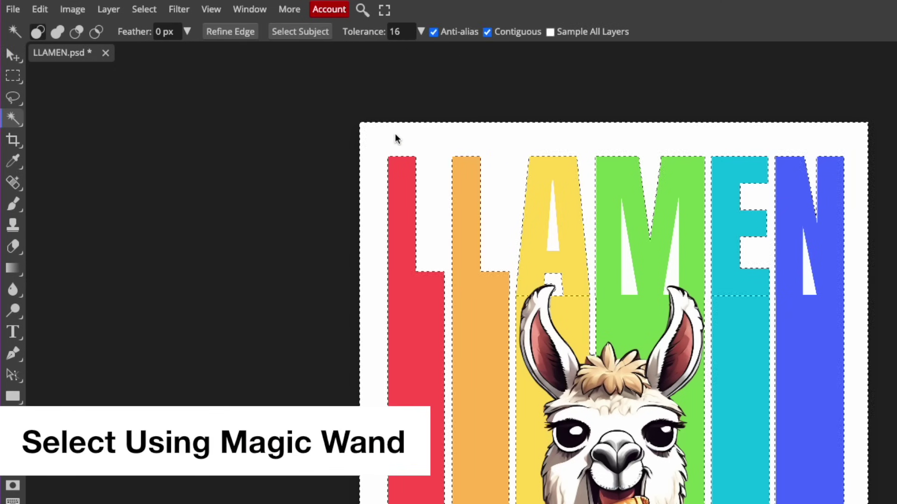
key(shift)
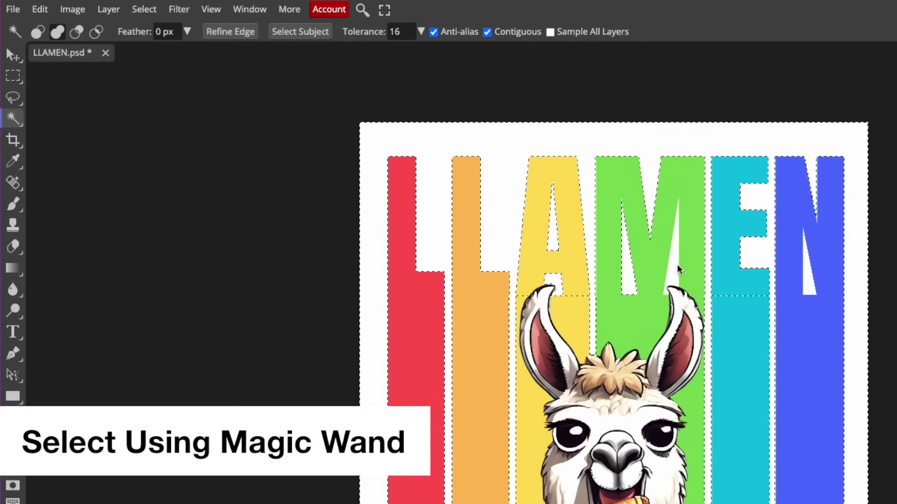
shift+click(810, 277)
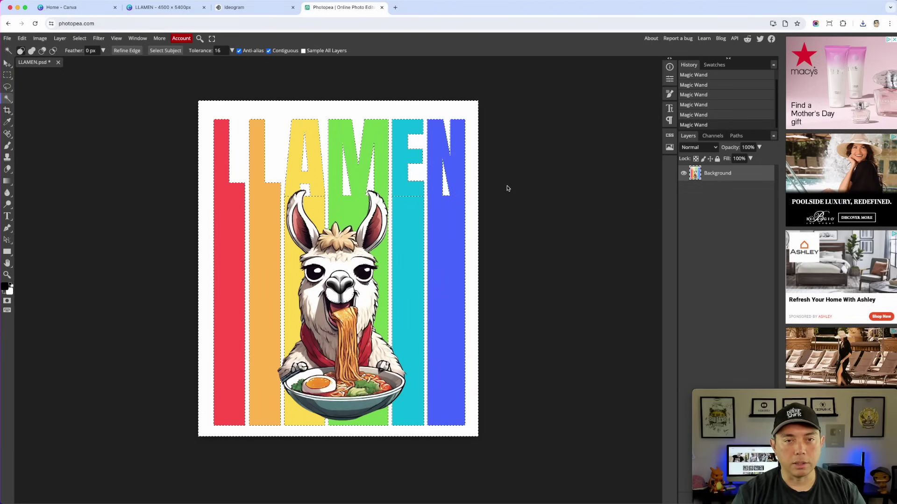
key(Delete)
key(ctrl+d)
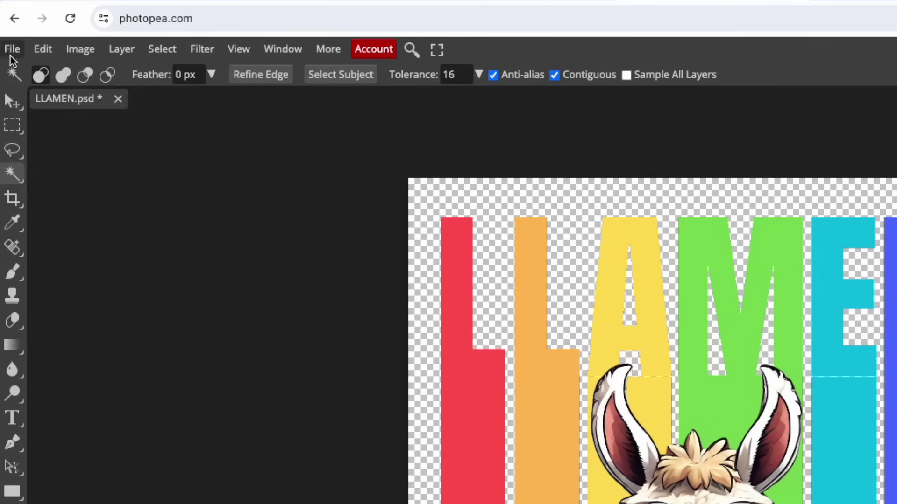
Step: Export the image from Photopea as a PNG named LLAMEN at 4500 × 5400 px and 100% quality
click(11, 51)
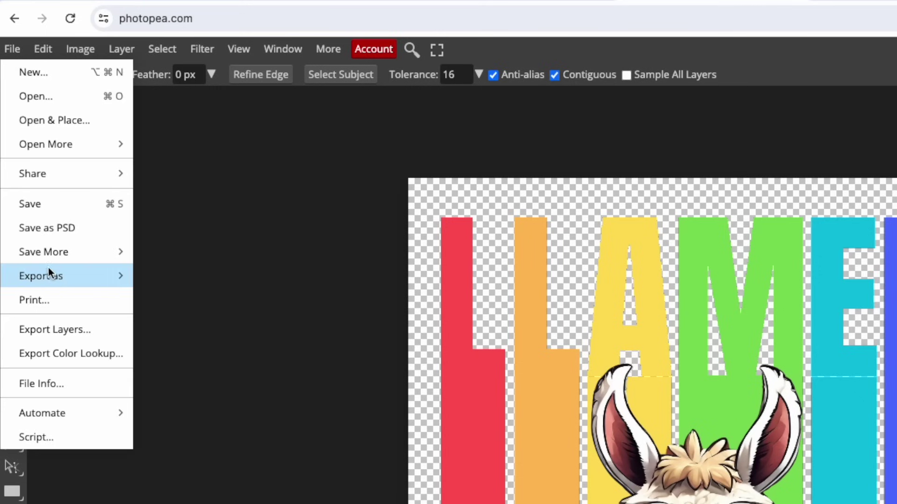
mouse_move(49, 276)
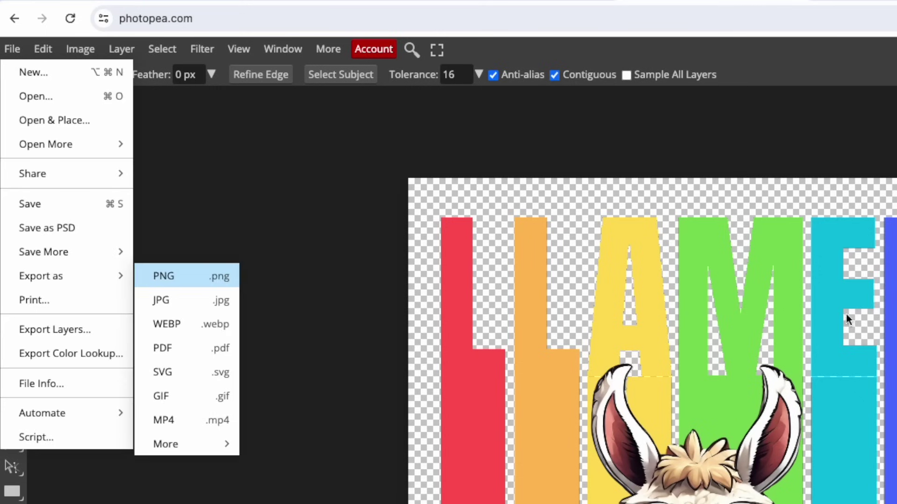
click(163, 276)
click(591, 256)
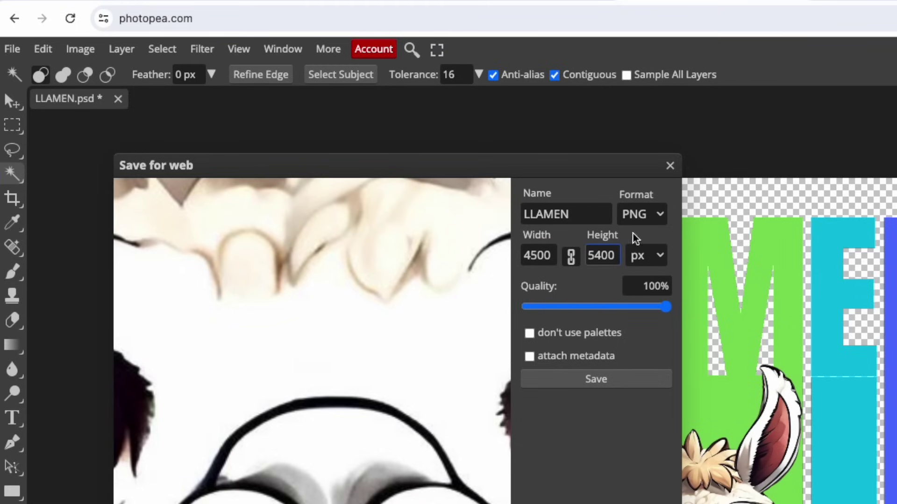
click(594, 382)
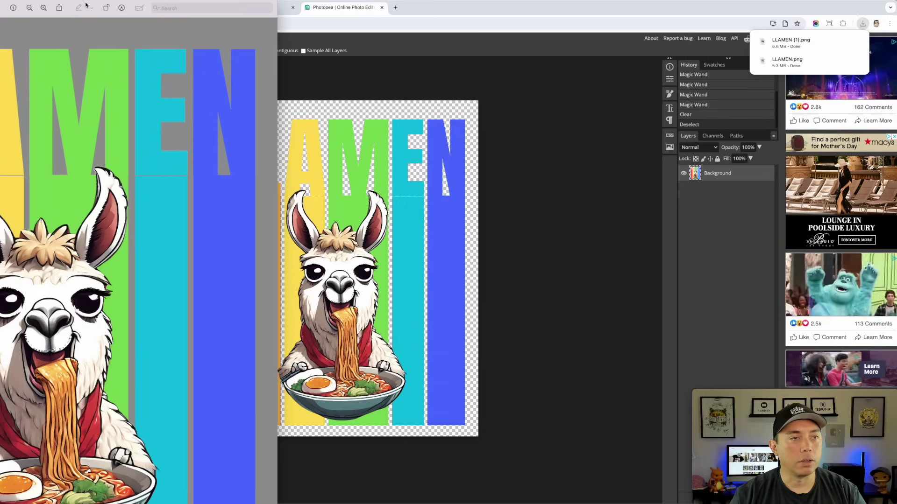
Step: Arrange the preview windows of LLAMEN (1).png and LLAMEN.png next to each other to compare their backgrounds
double_click(86, 4)
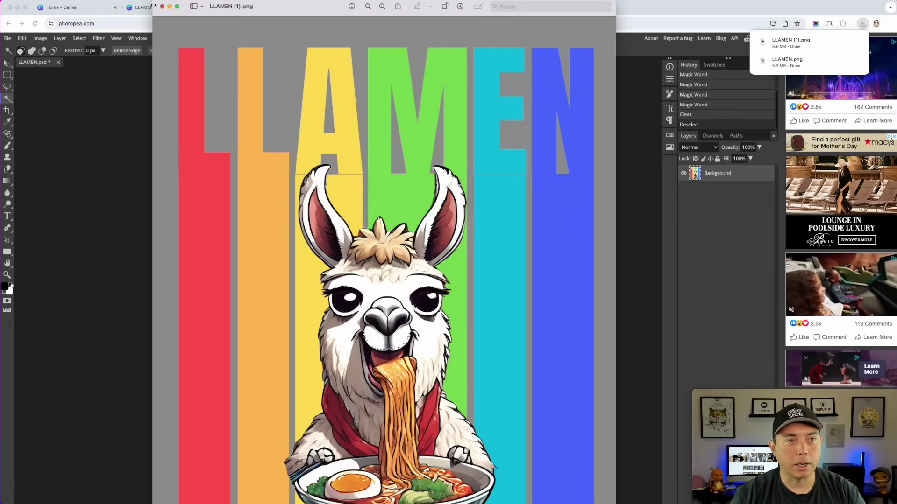
drag(263, 6, 272, 25)
drag(161, 23, 250, 120)
drag(391, 131, 193, 38)
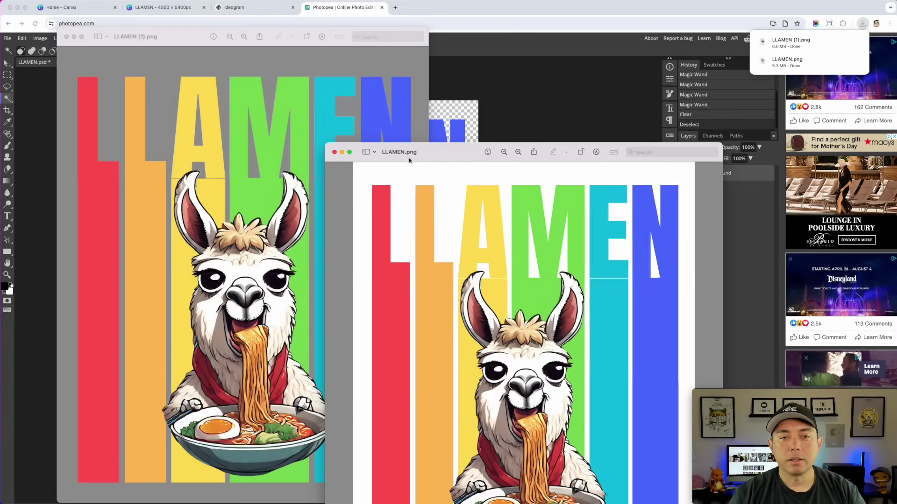
drag(442, 148, 485, 45)
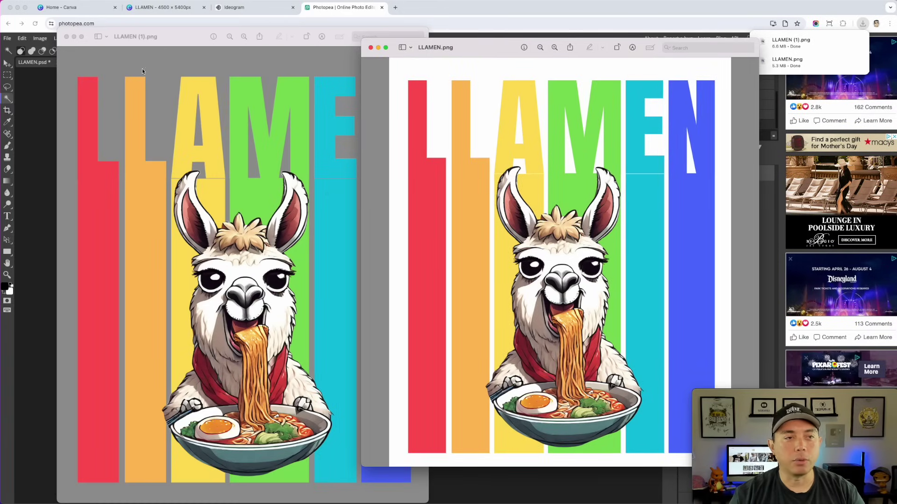